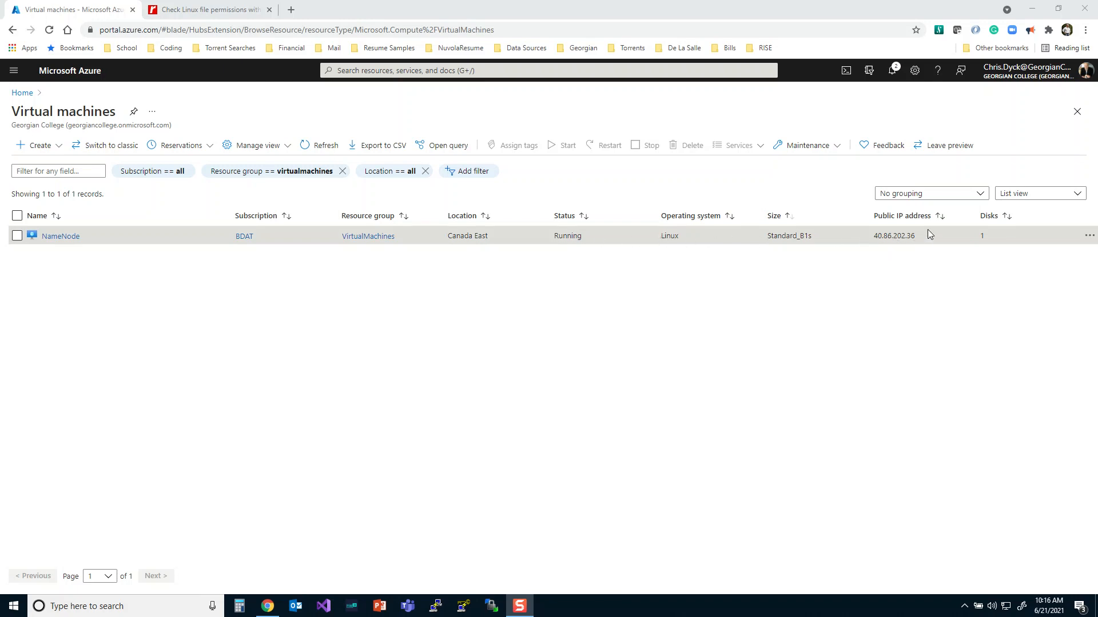
double_click(875, 235)
click(861, 235)
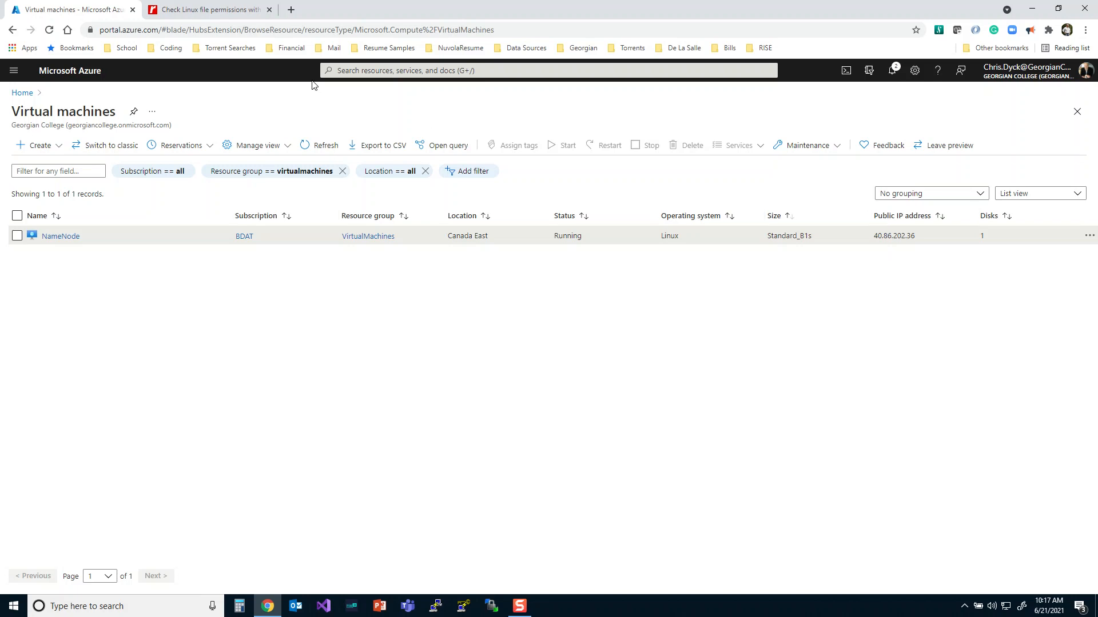
Start creating a virtual machine in the VirtualMachines resource group and name it DataNode001
click(46, 145)
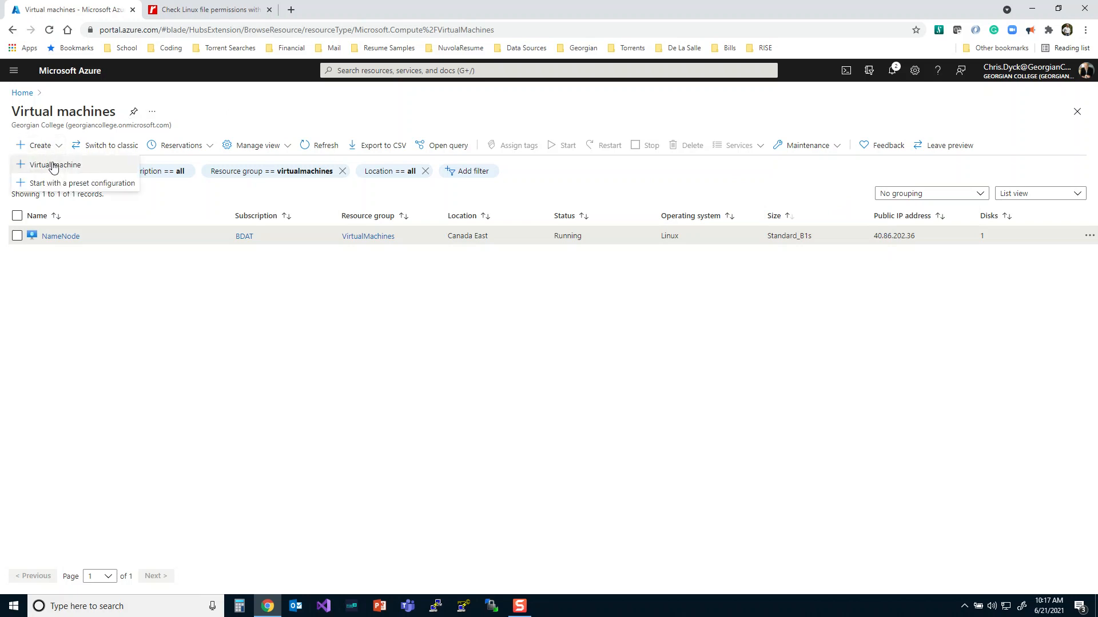
click(53, 165)
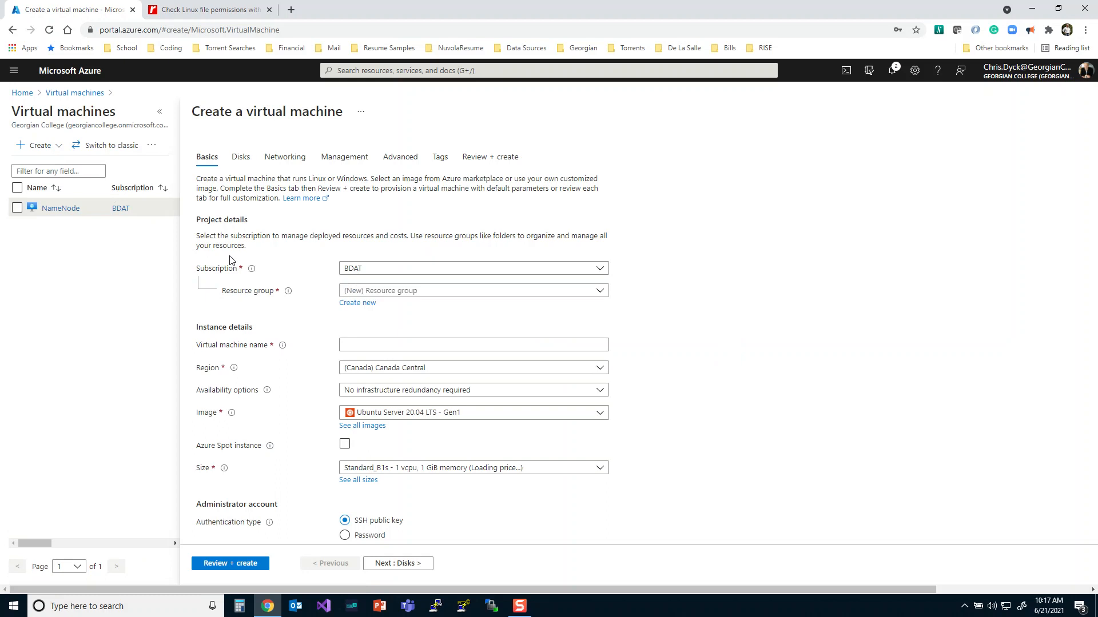
click(600, 292)
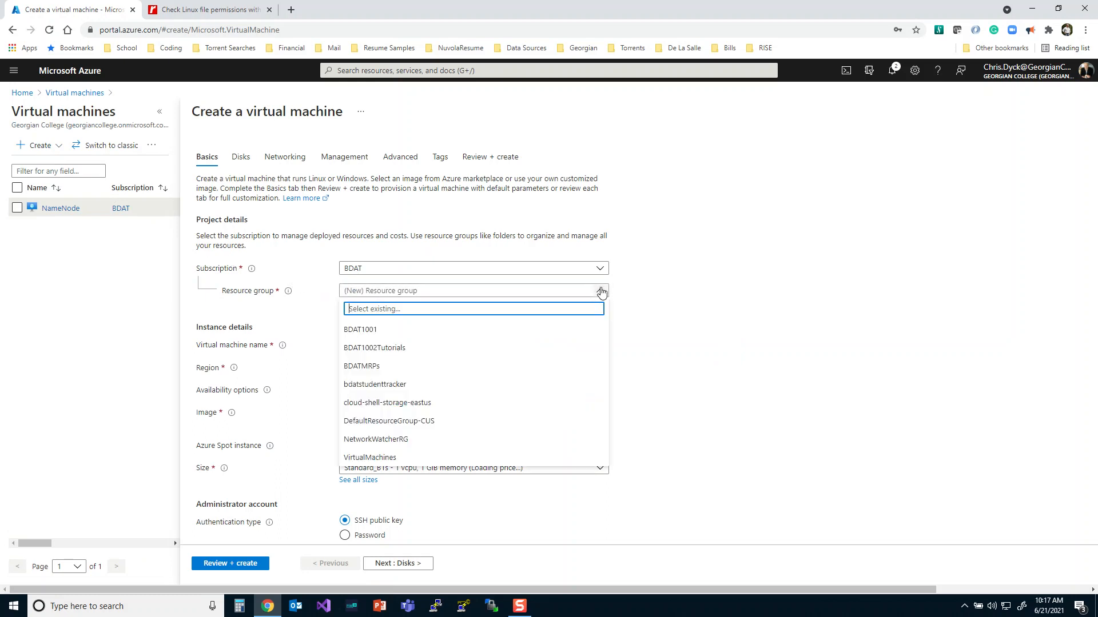
click(374, 458)
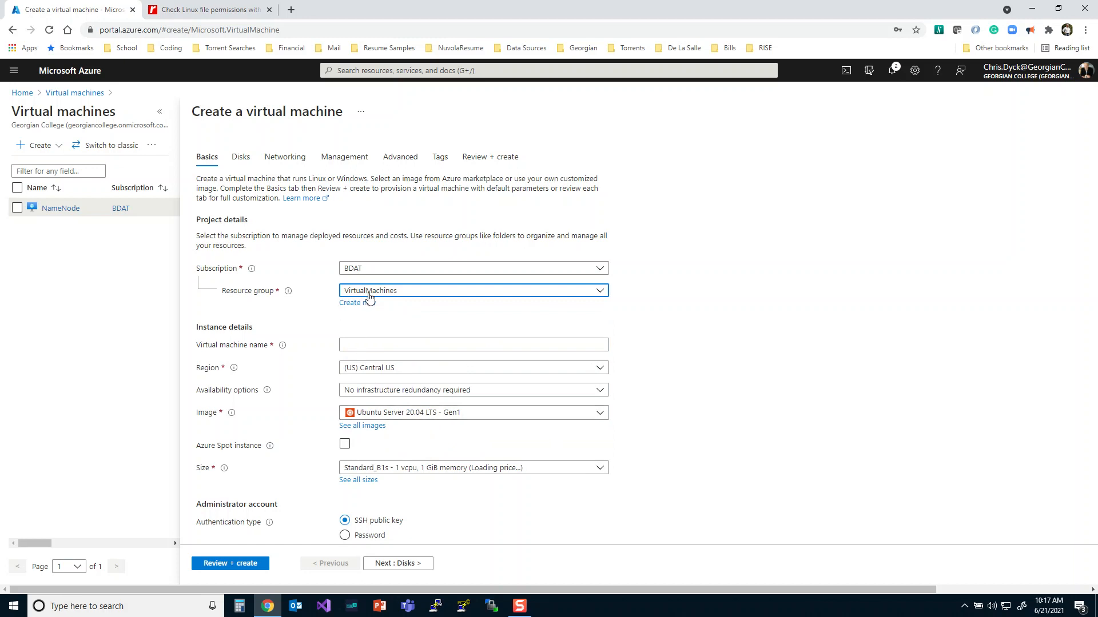
click(351, 350)
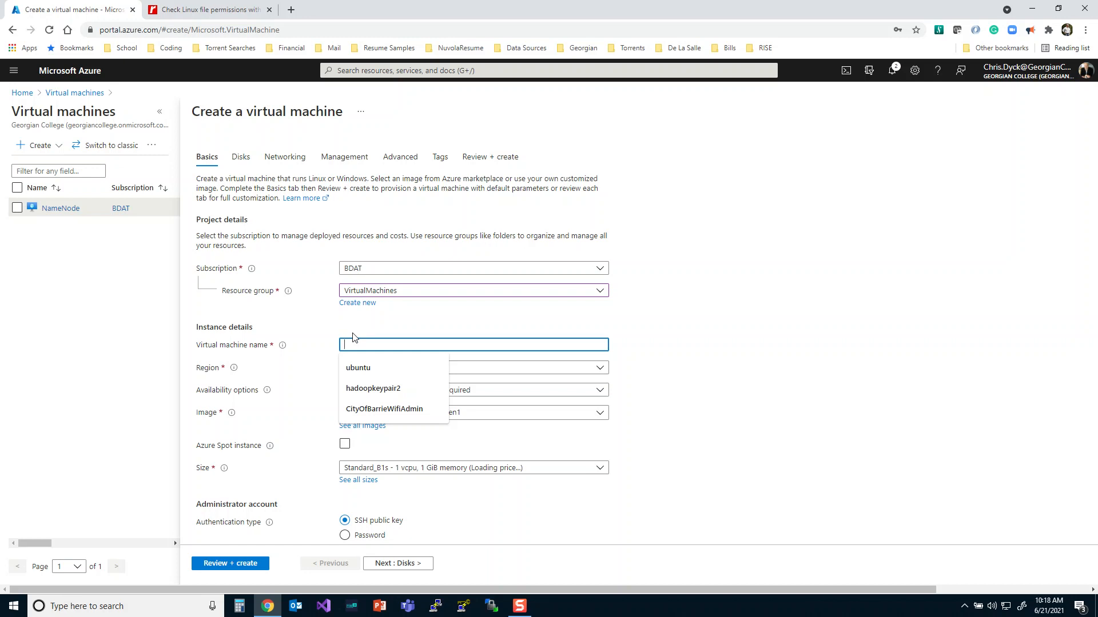
text(DataNode001)
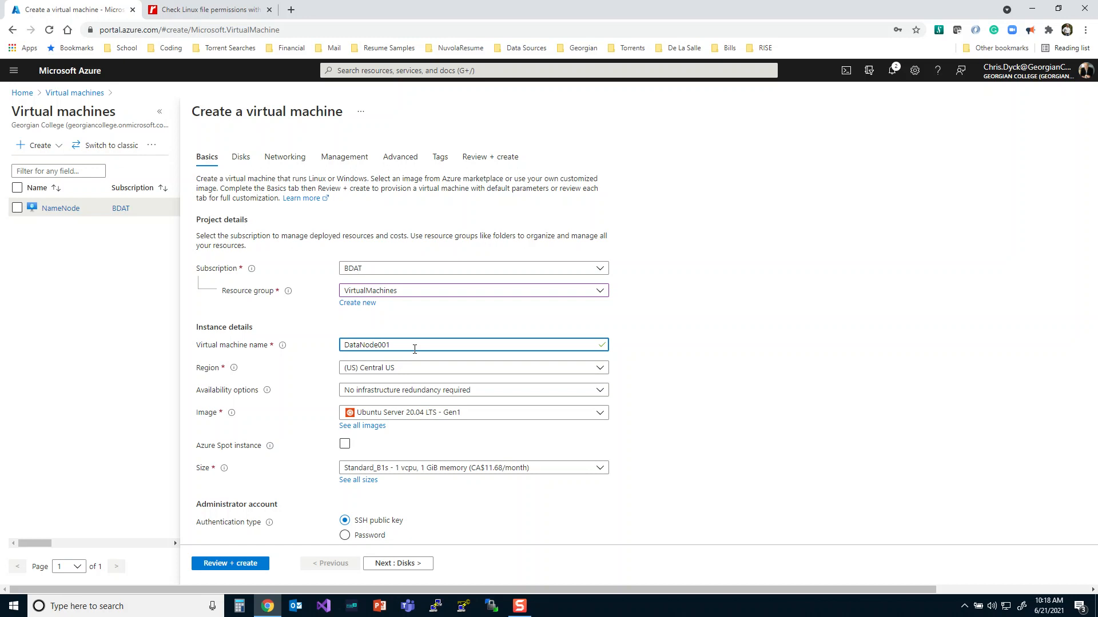
Set the region to (Canada) Canada East and keep Ubuntu Server 20.04 LTS - Gen1 as the image
click(604, 370)
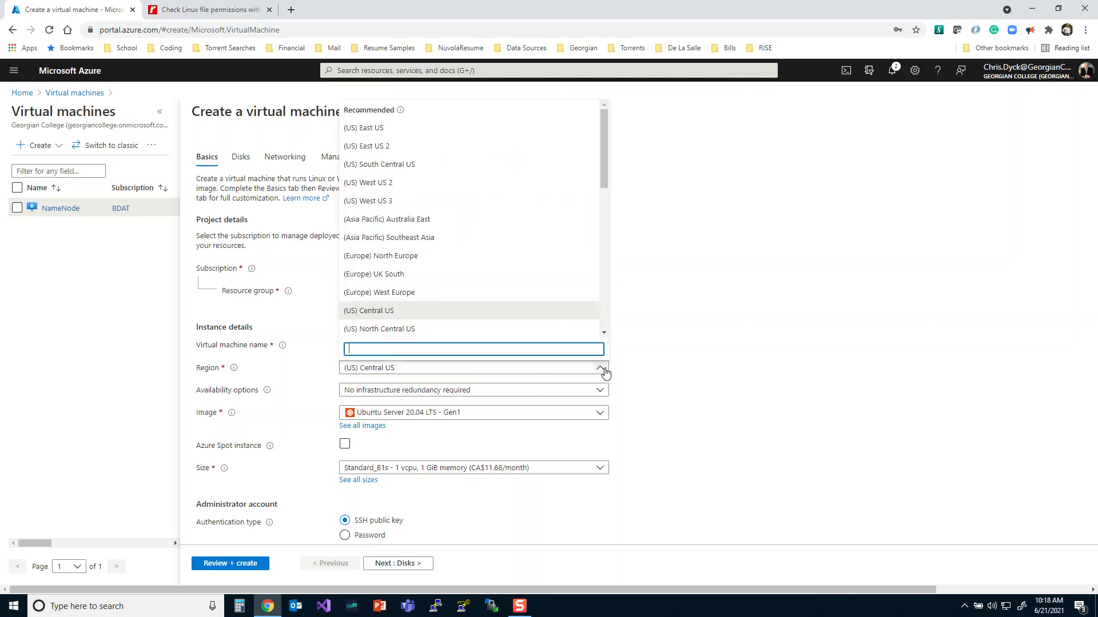
text(east)
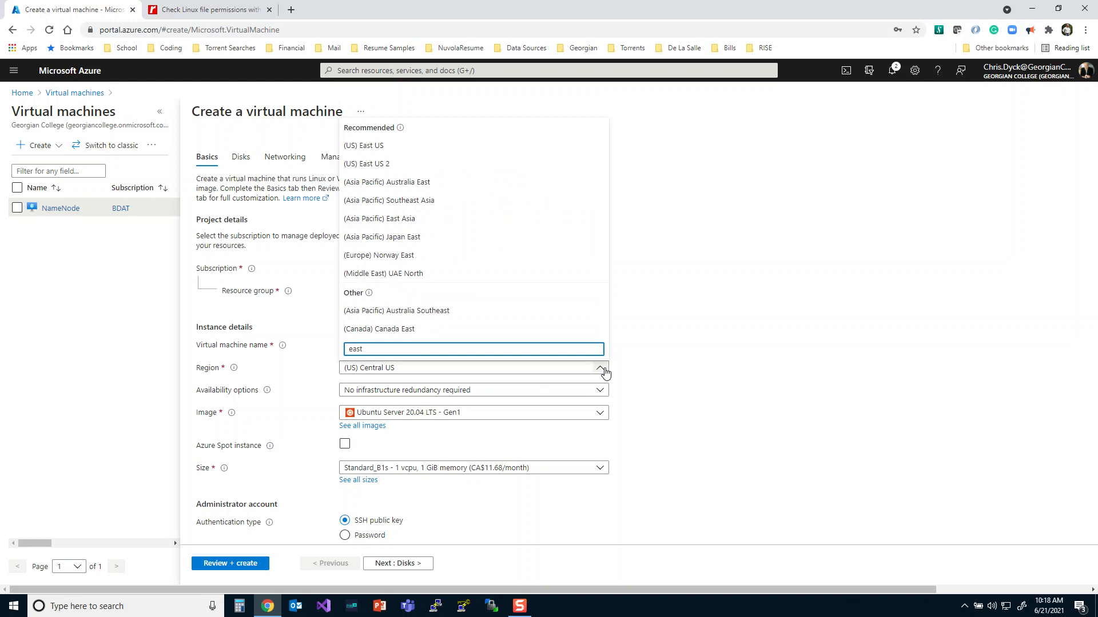
click(390, 332)
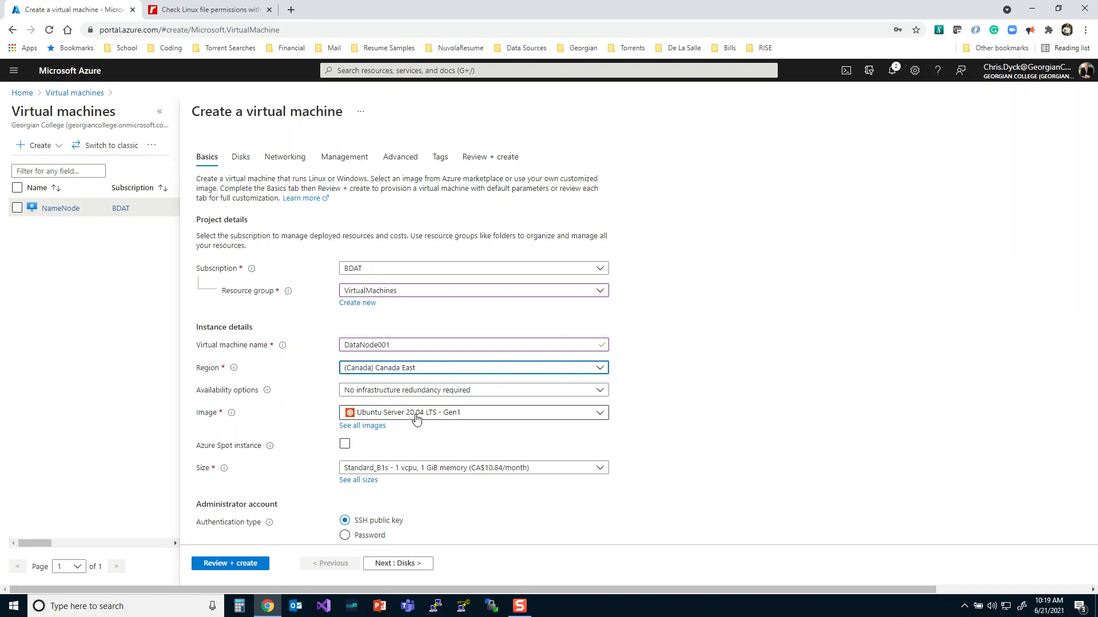
click(456, 414)
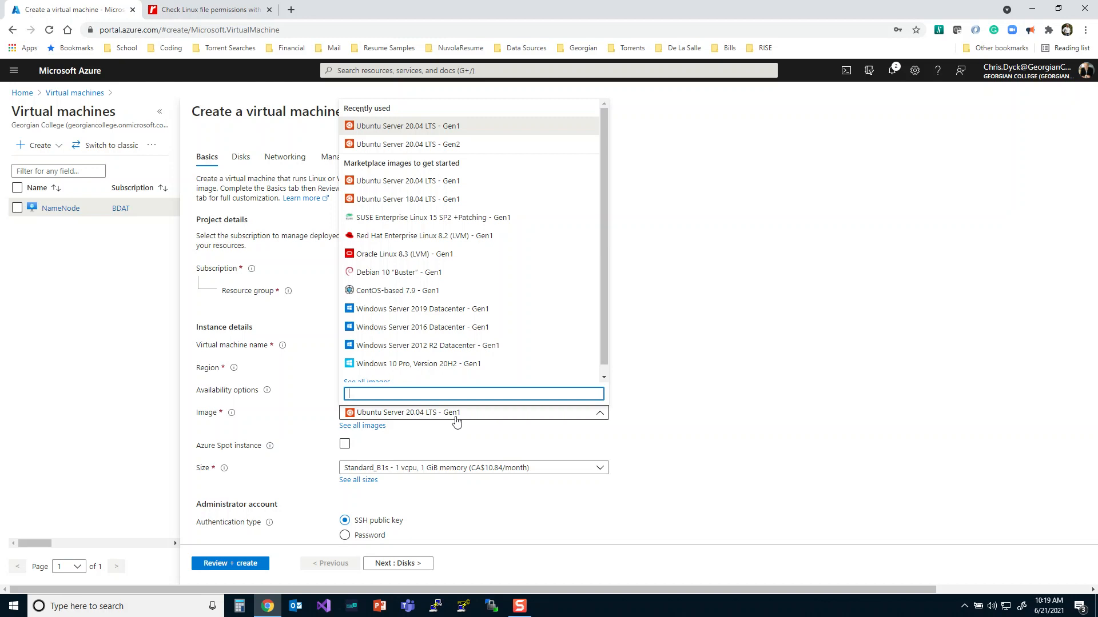
click(456, 418)
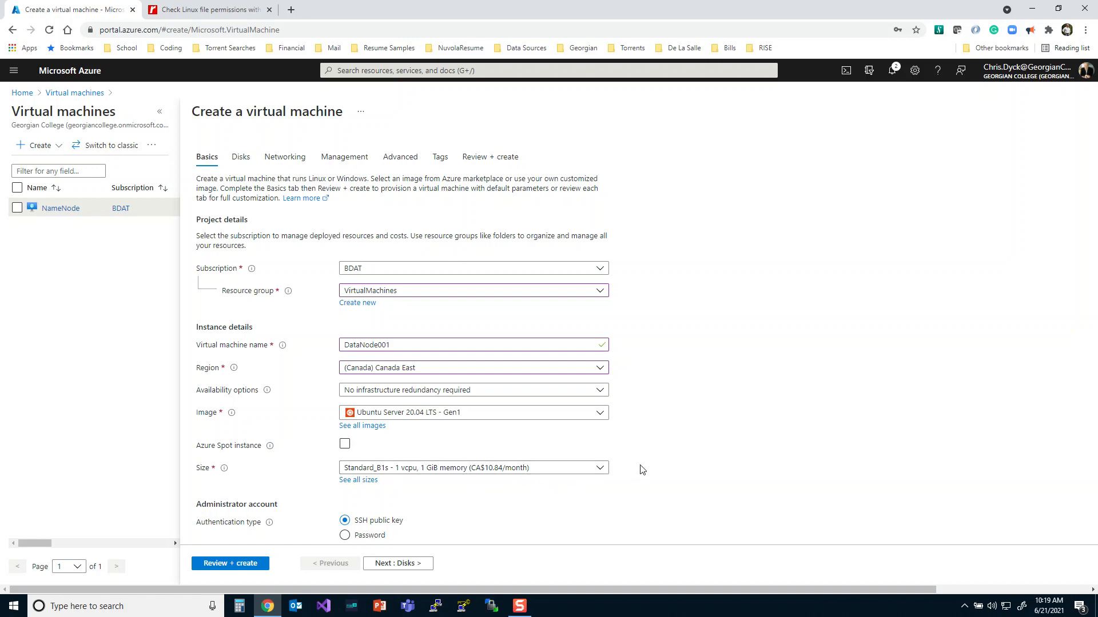
Set the administrator username to ubuntu and use the existing key stored in Azure named sshkeypair
scroll(643, 470, down, 3)
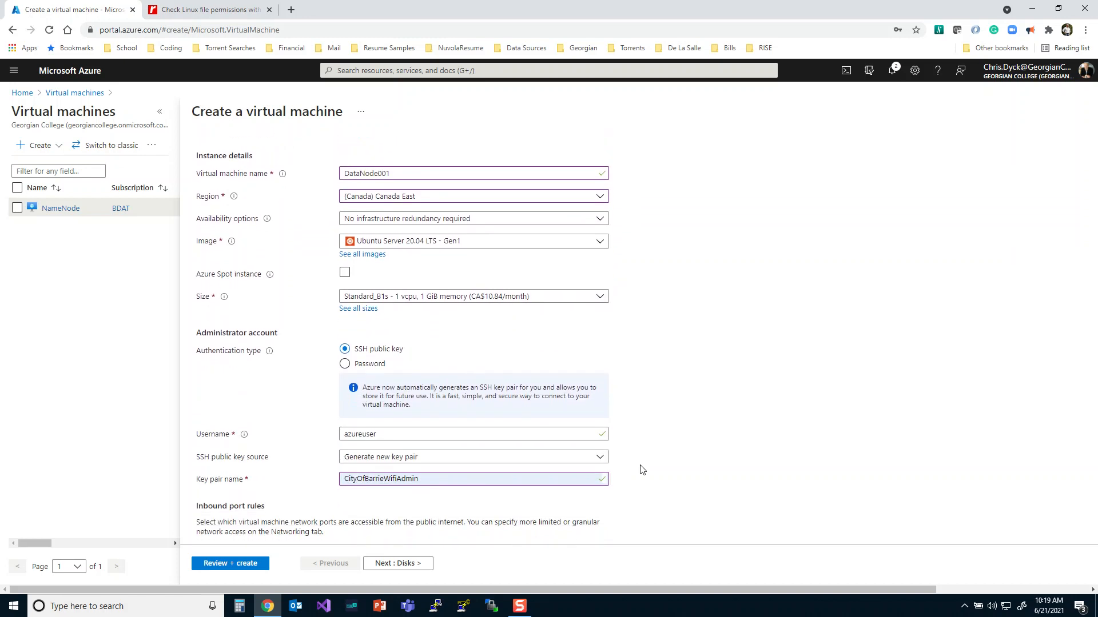
scroll(643, 470, down, 1)
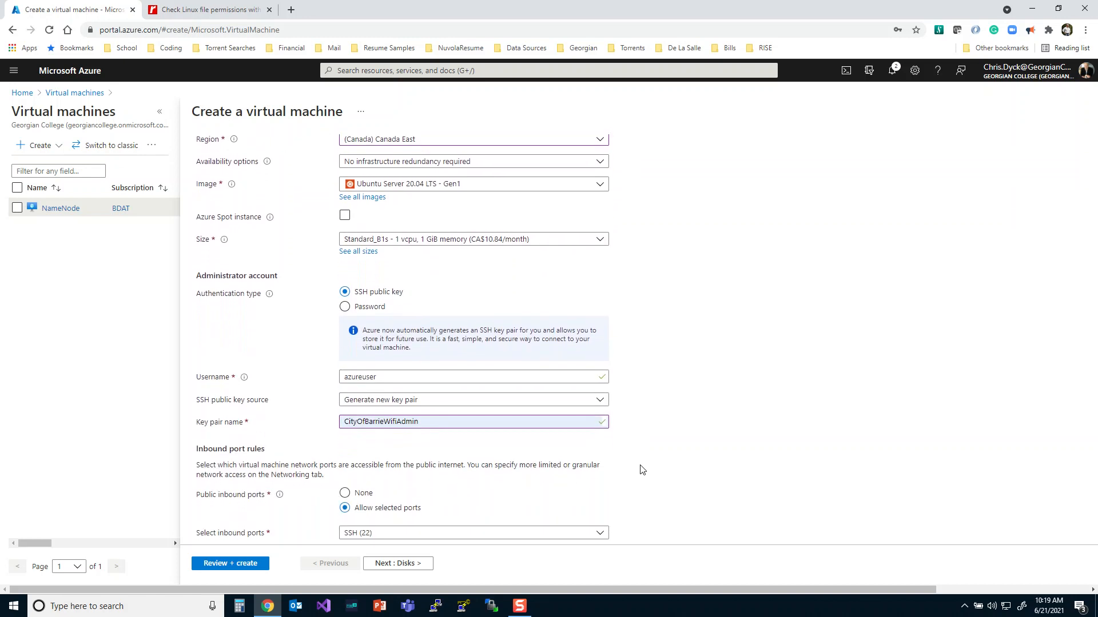
double_click(386, 382)
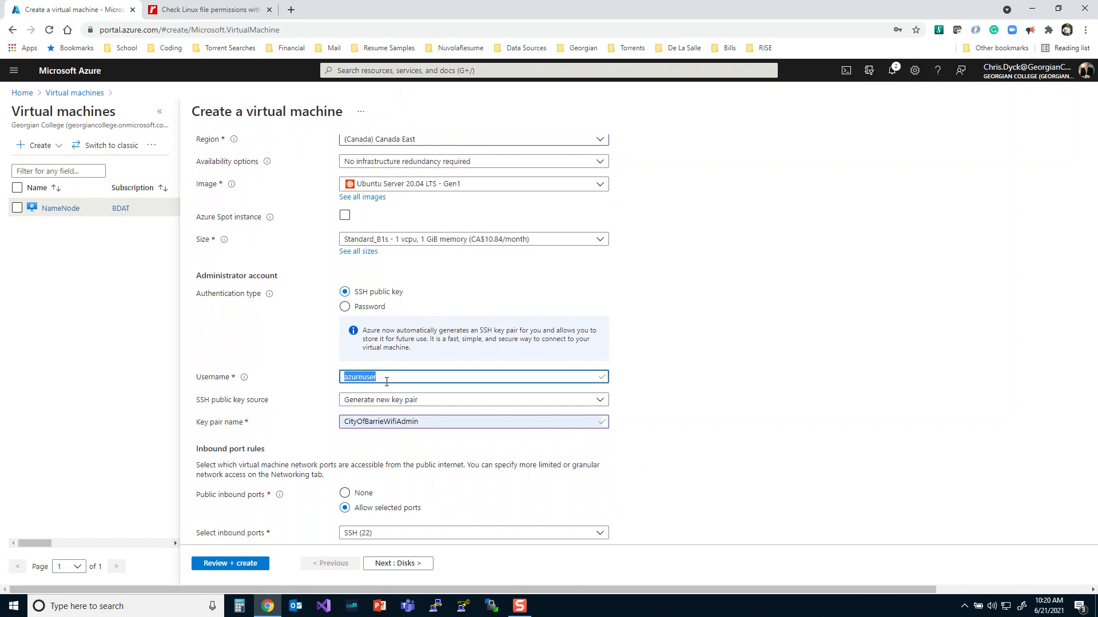
text(ubuntu)
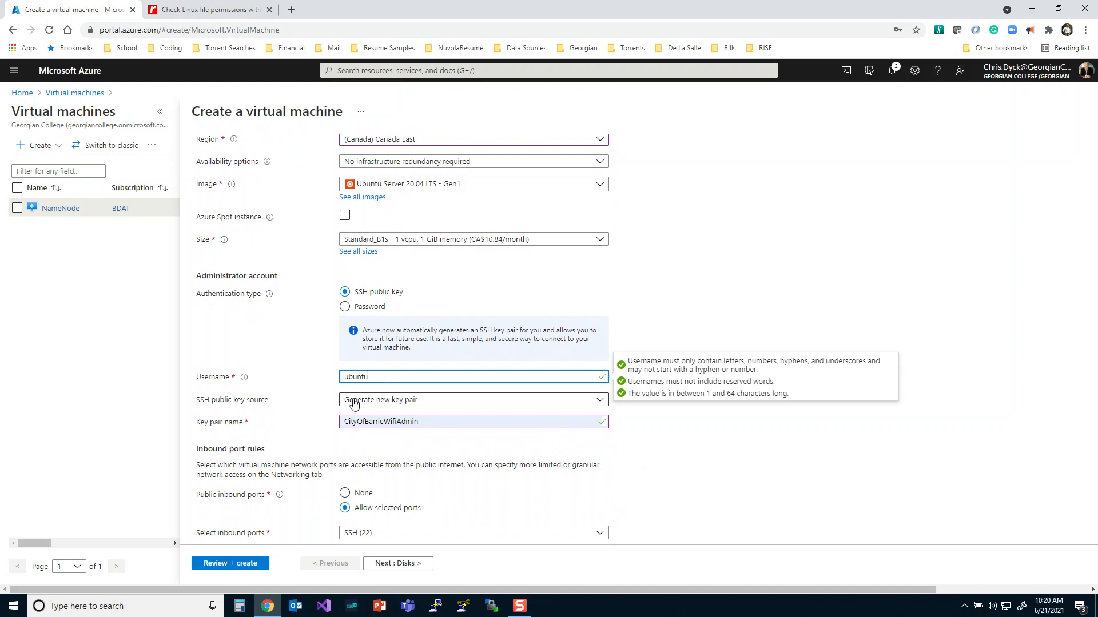
click(354, 400)
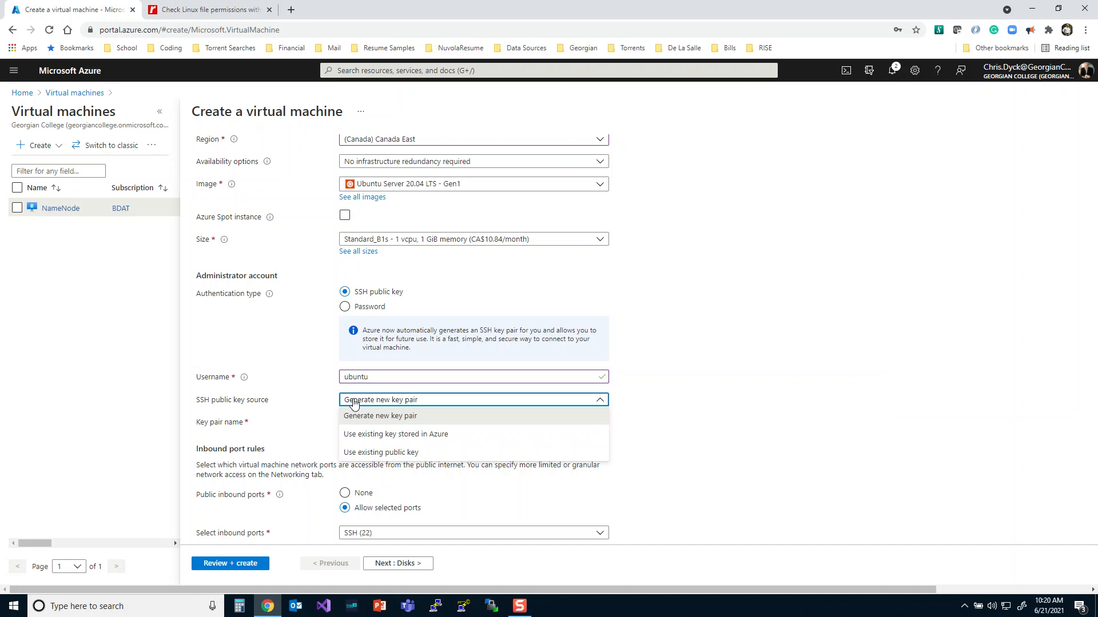
click(358, 434)
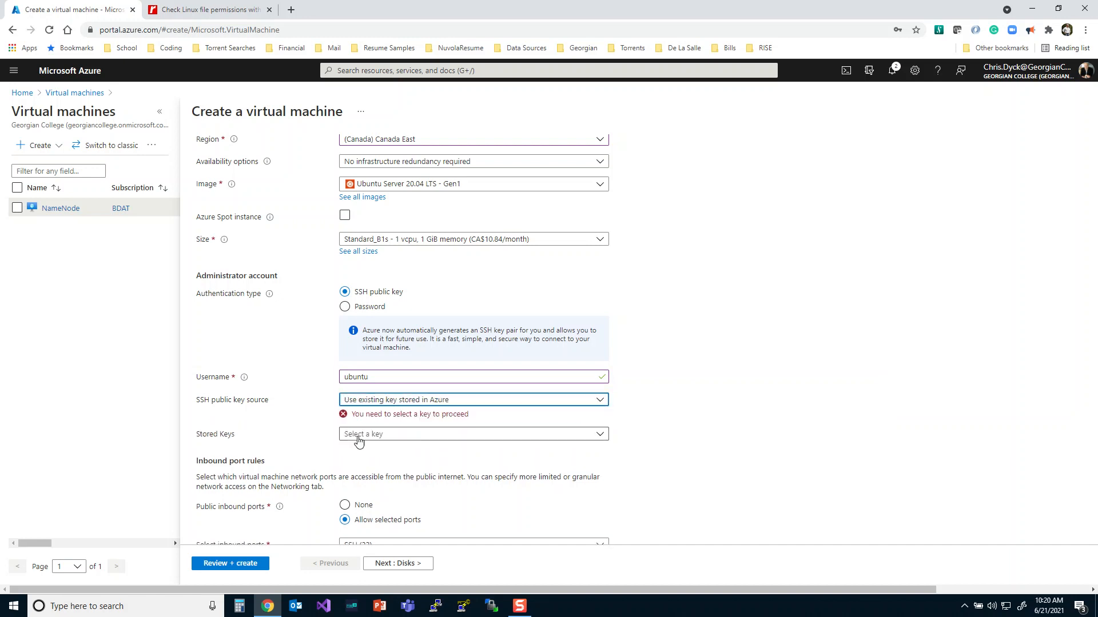
click(599, 436)
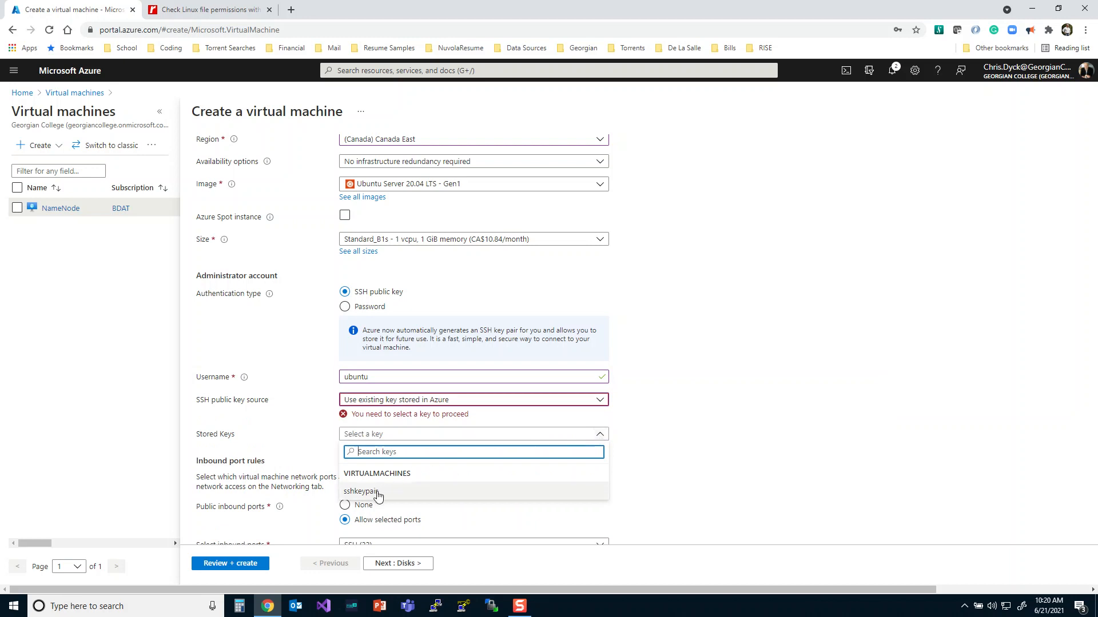
click(361, 492)
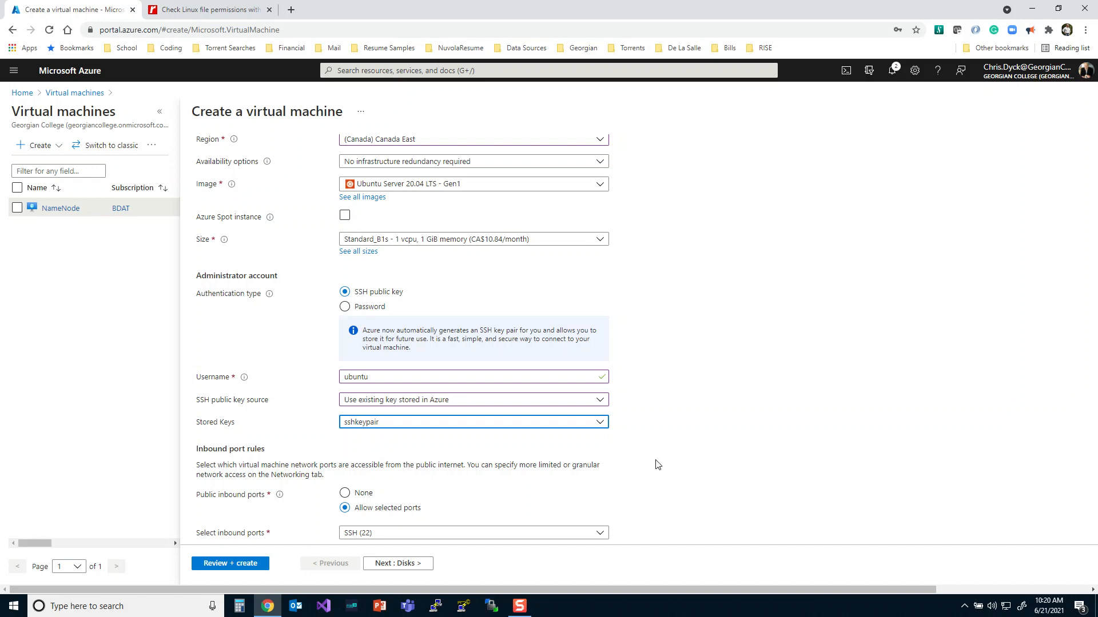
Keep the default inbound port rules and set the OS disk type to Standard SSD
scroll(657, 465, down, 1)
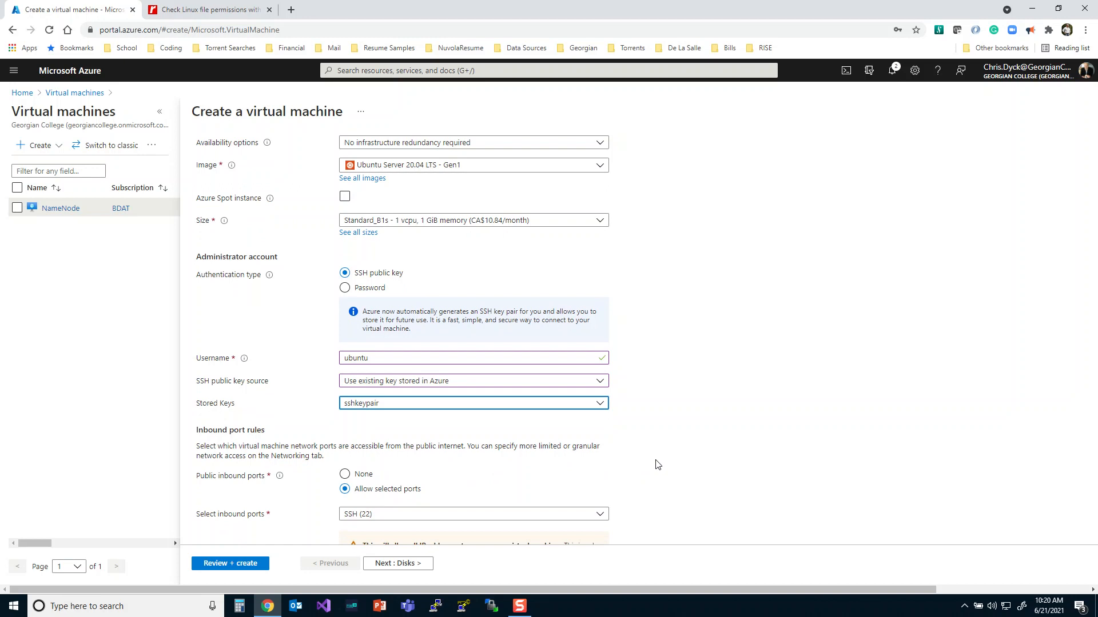
scroll(657, 465, down, 3)
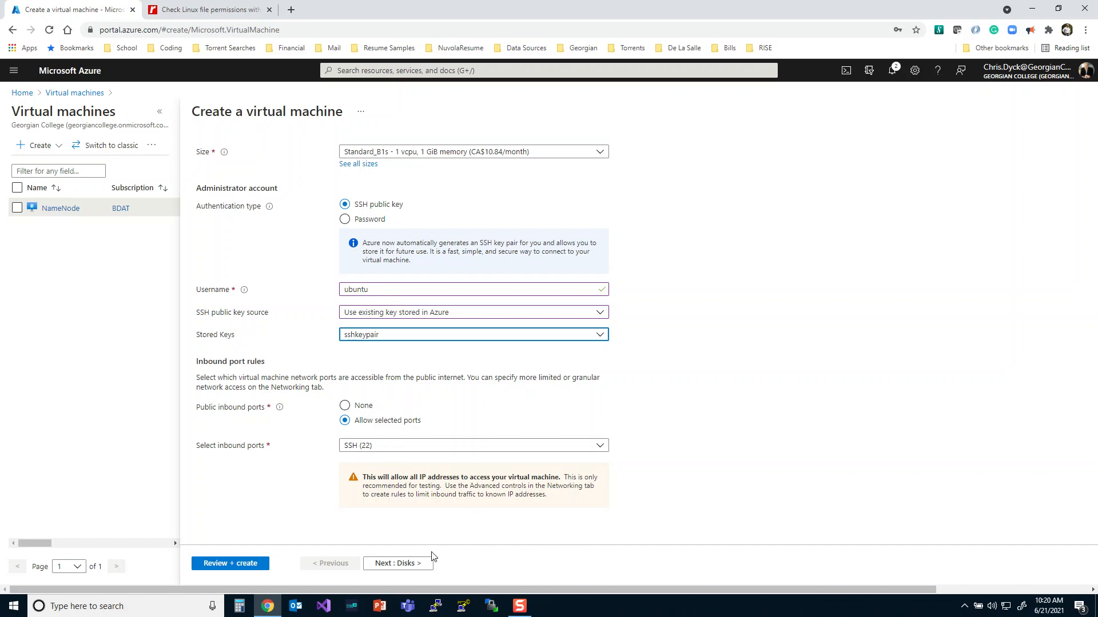
click(420, 562)
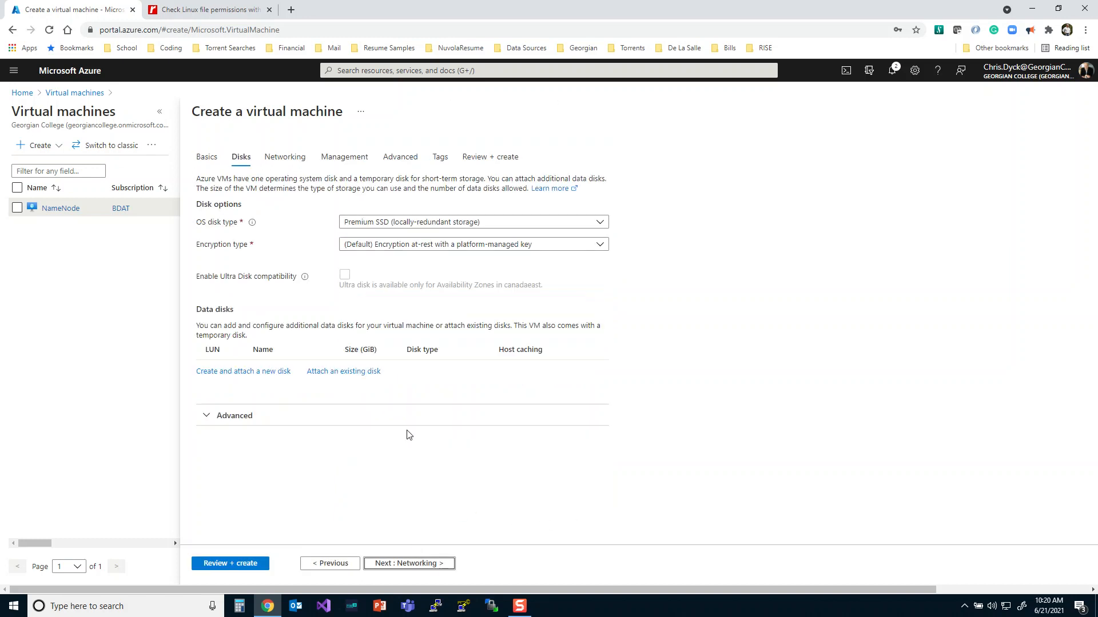
click(364, 223)
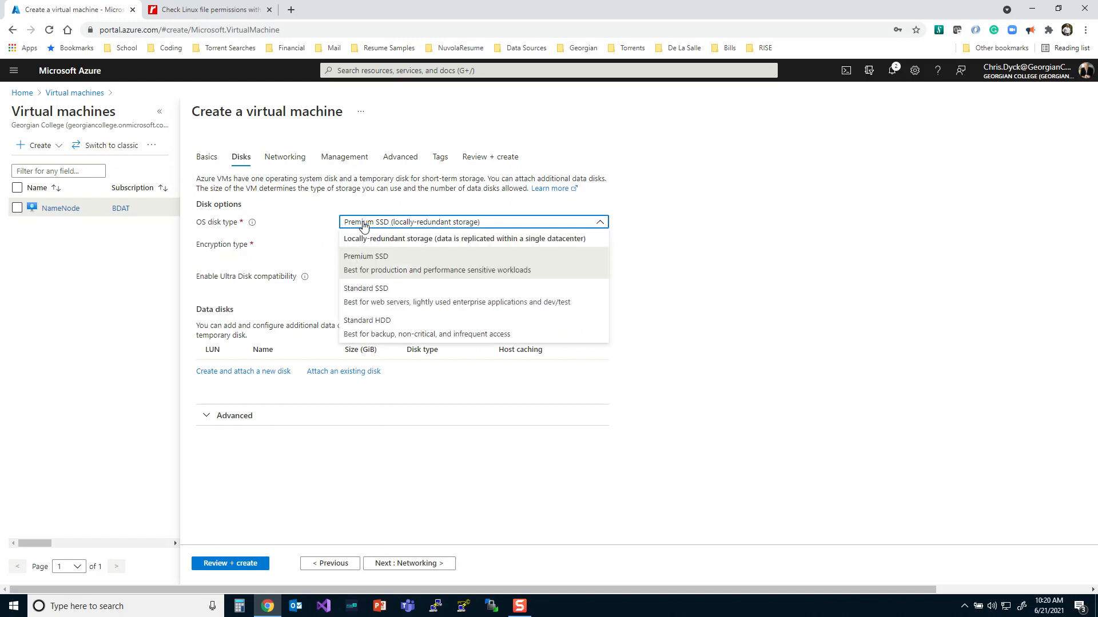
click(362, 302)
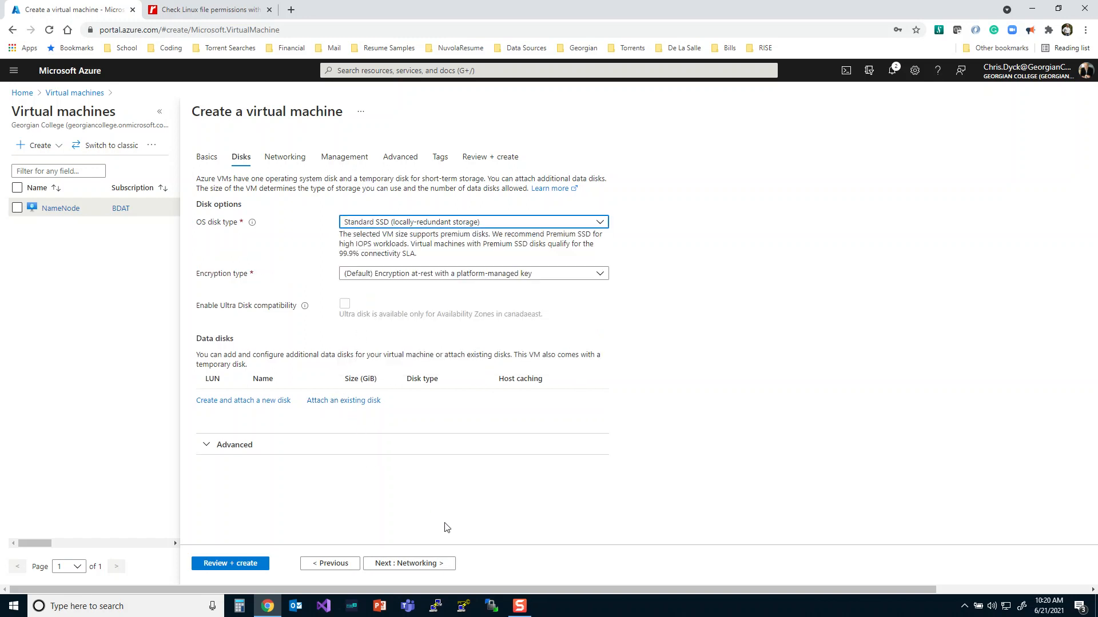
Accept the default networking settings for DataNode001 and proceed to its management settings
click(422, 565)
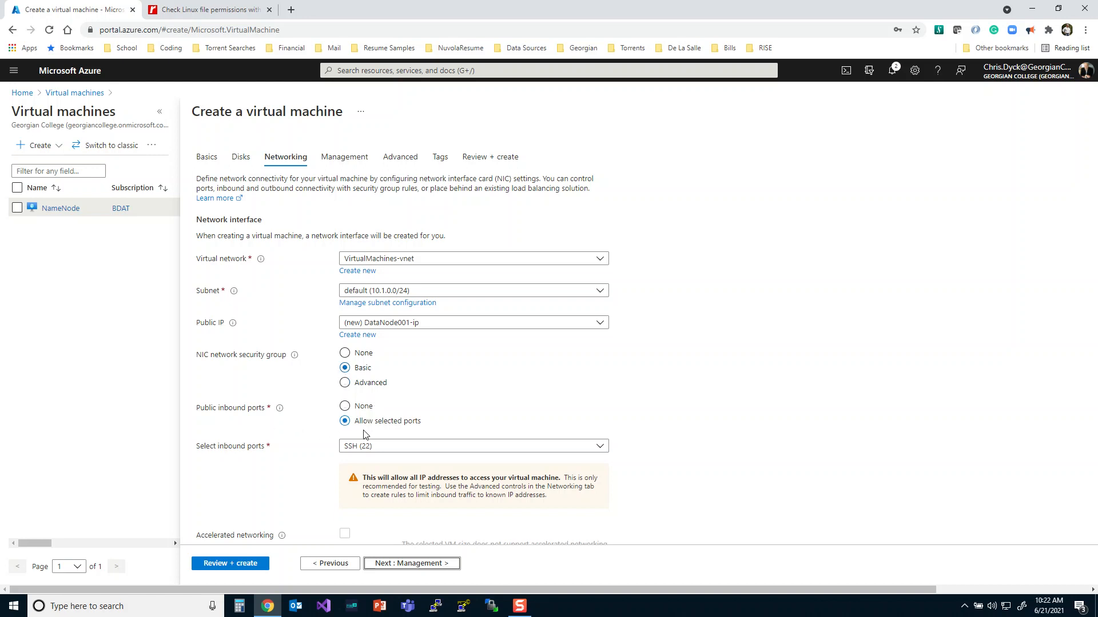
scroll(669, 464, down, 2)
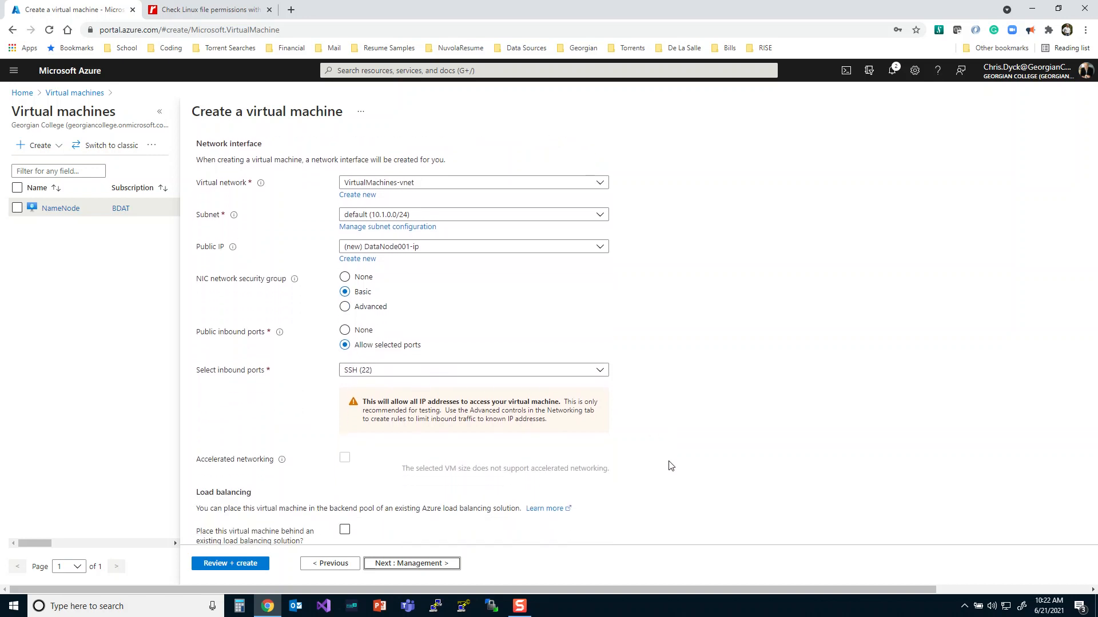
click(389, 564)
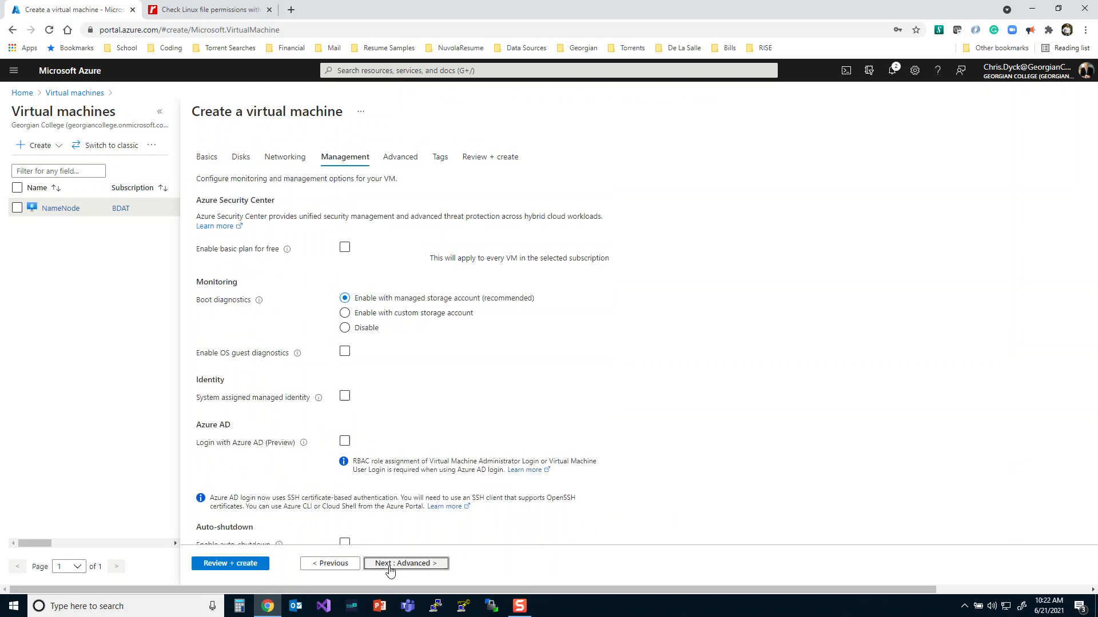
Enable auto-shutdown for the virtual machine and set the shutdown time to 11:59:00 PM
scroll(414, 430, down, 3)
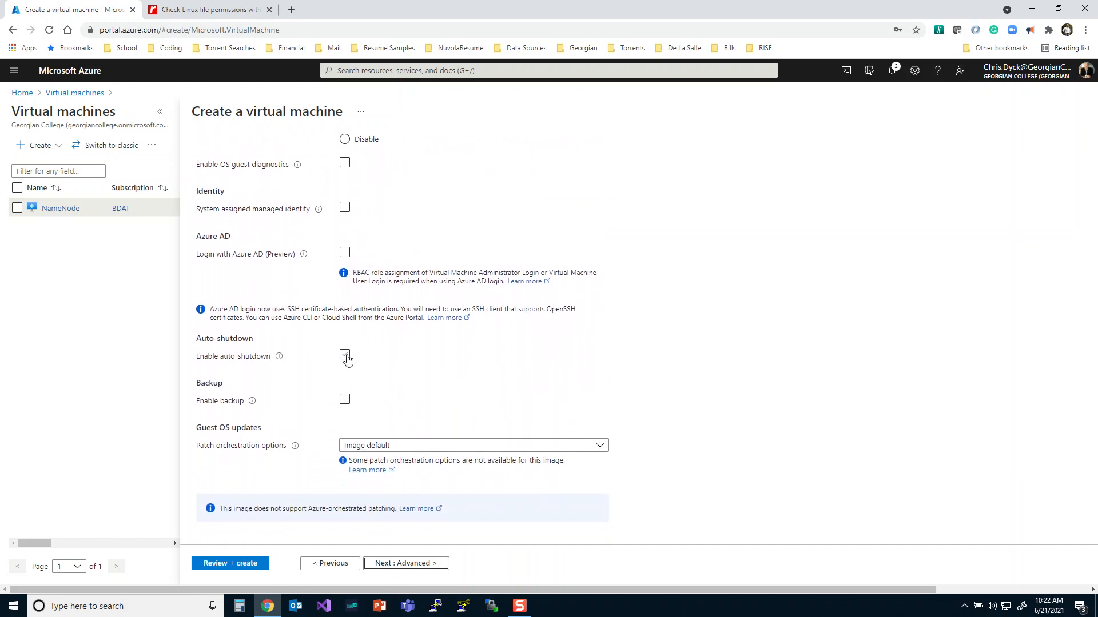
click(344, 355)
double_click(346, 380)
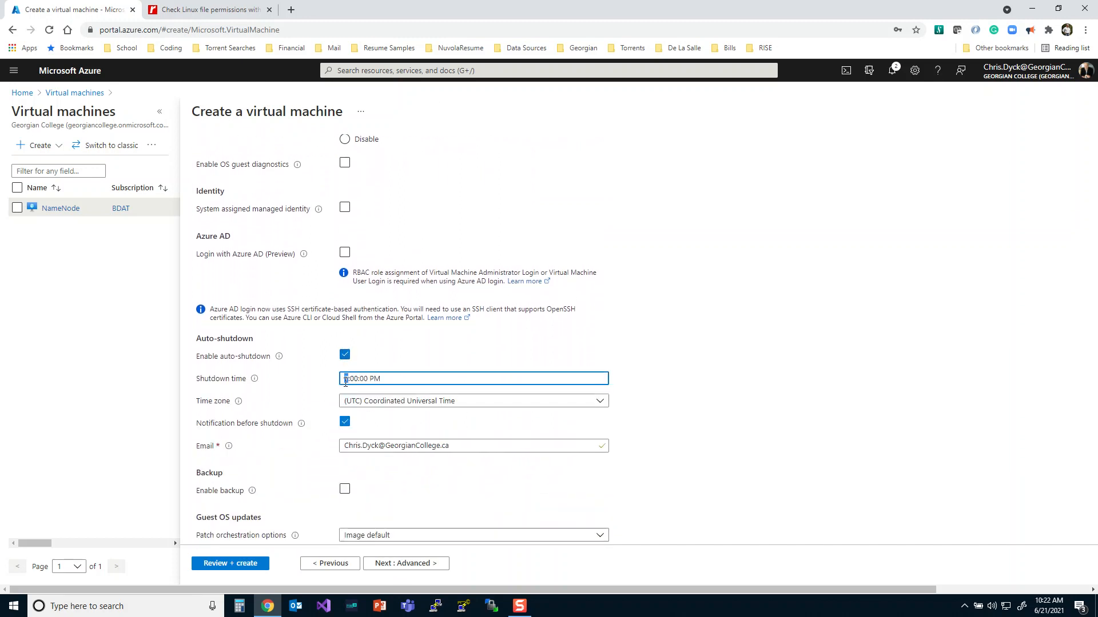
text(1159)
key(BackSpace)
key(BackSpace)
key(BackSpace)
key(BackSpace)
Set the auto-shutdown time zone to (UTC-05:00) Eastern Time (US & Canada)
click(372, 405)
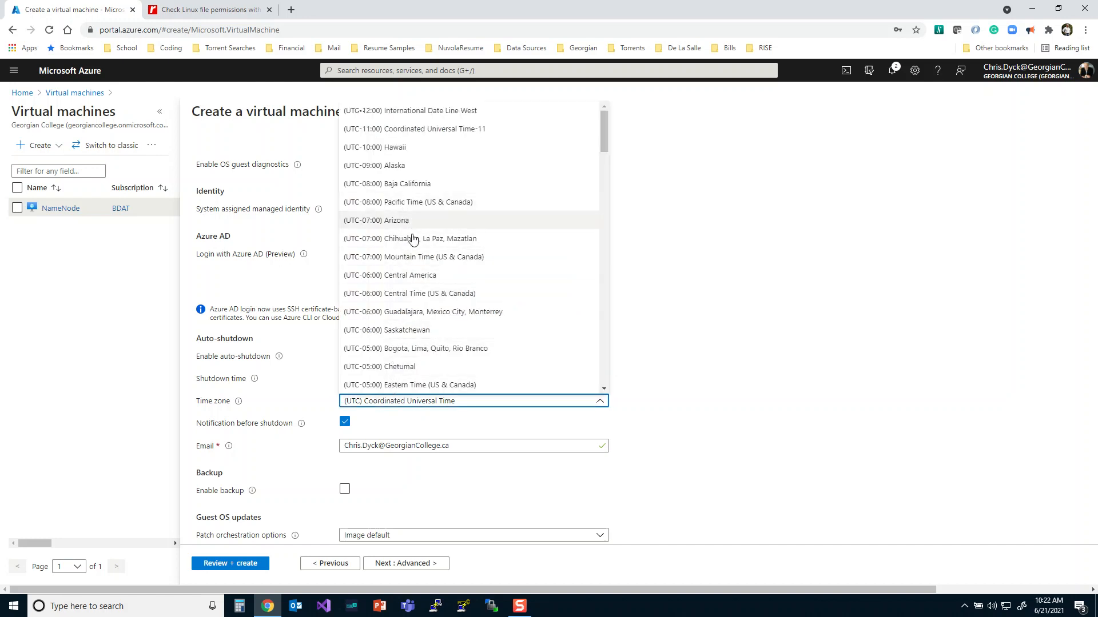
scroll(412, 258, down, 3)
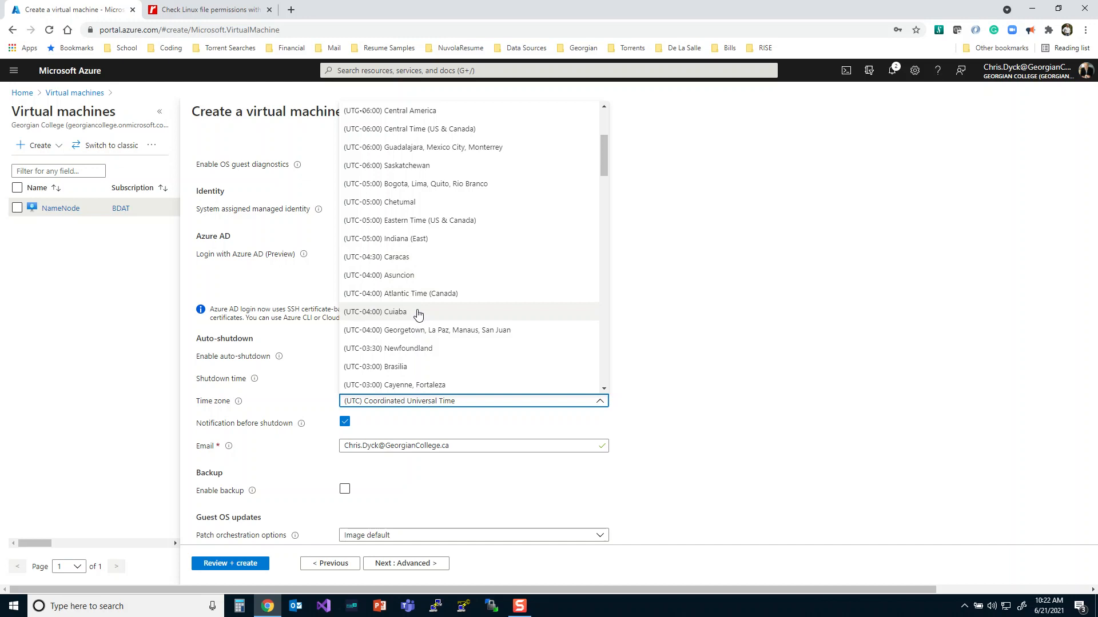
click(411, 226)
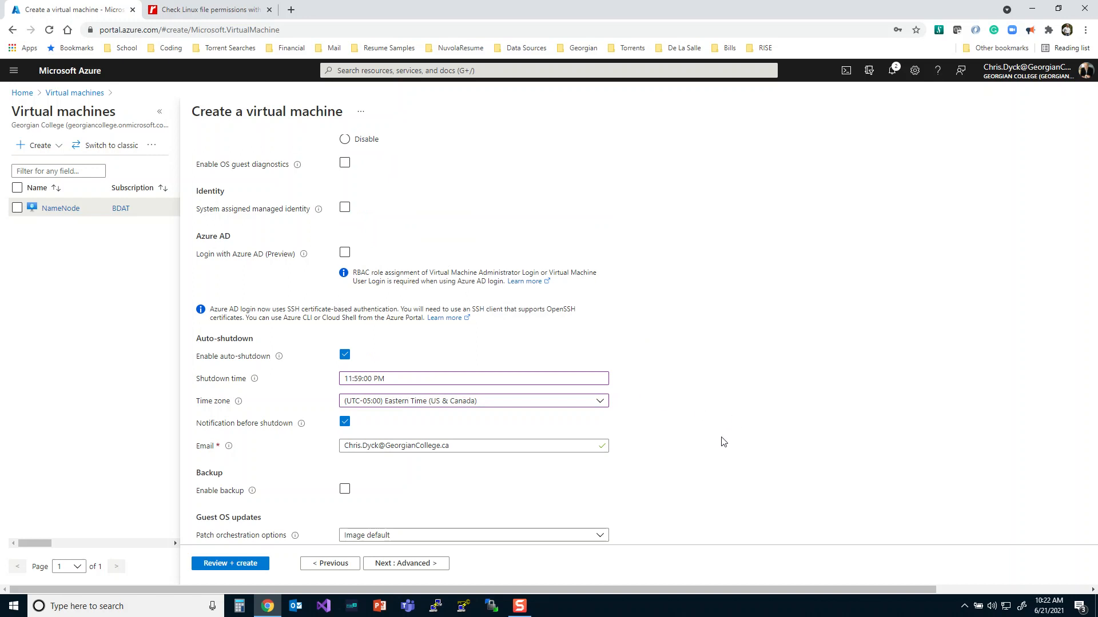
scroll(722, 444, down, 2)
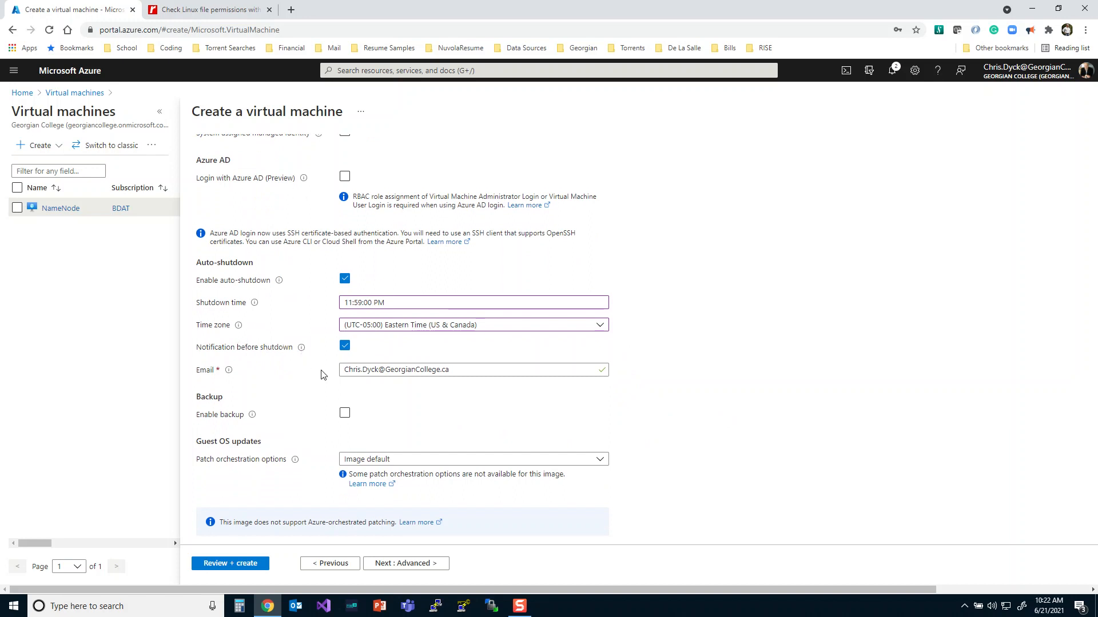
scroll(280, 451, down, 1)
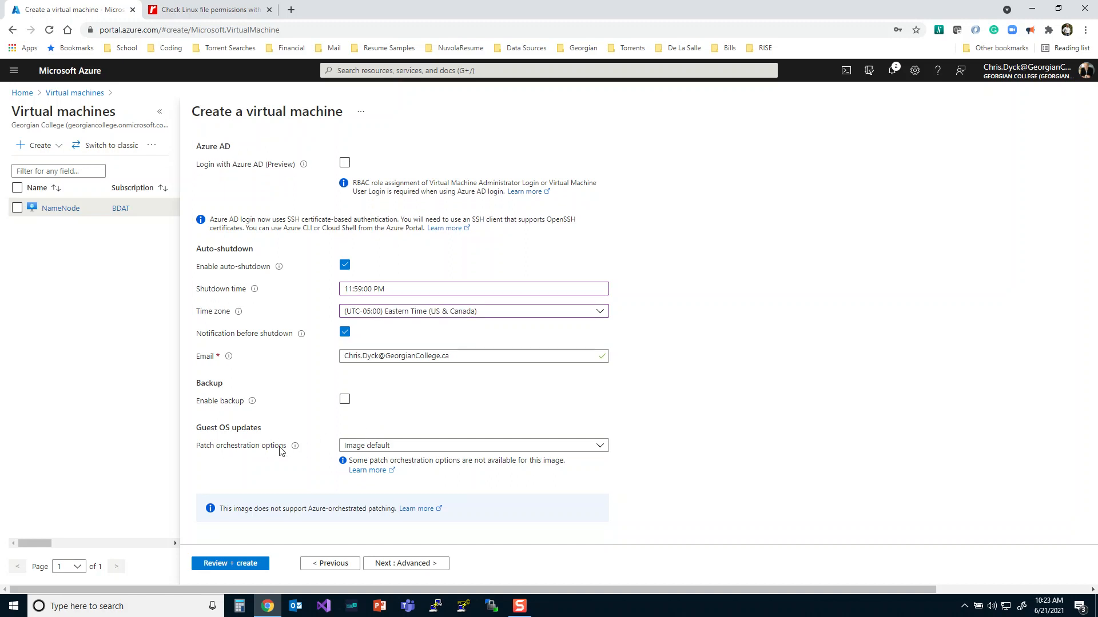
Keep the default advanced settings, add no tags, and proceed to the review of the DataNode001 configuration
click(398, 566)
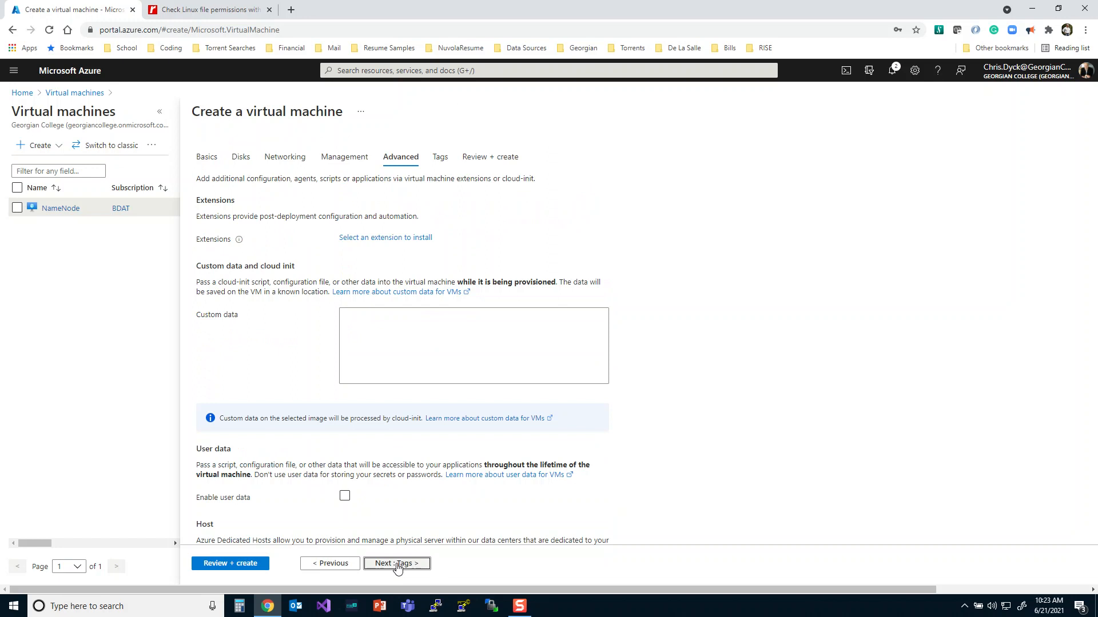
scroll(398, 474, down, 2)
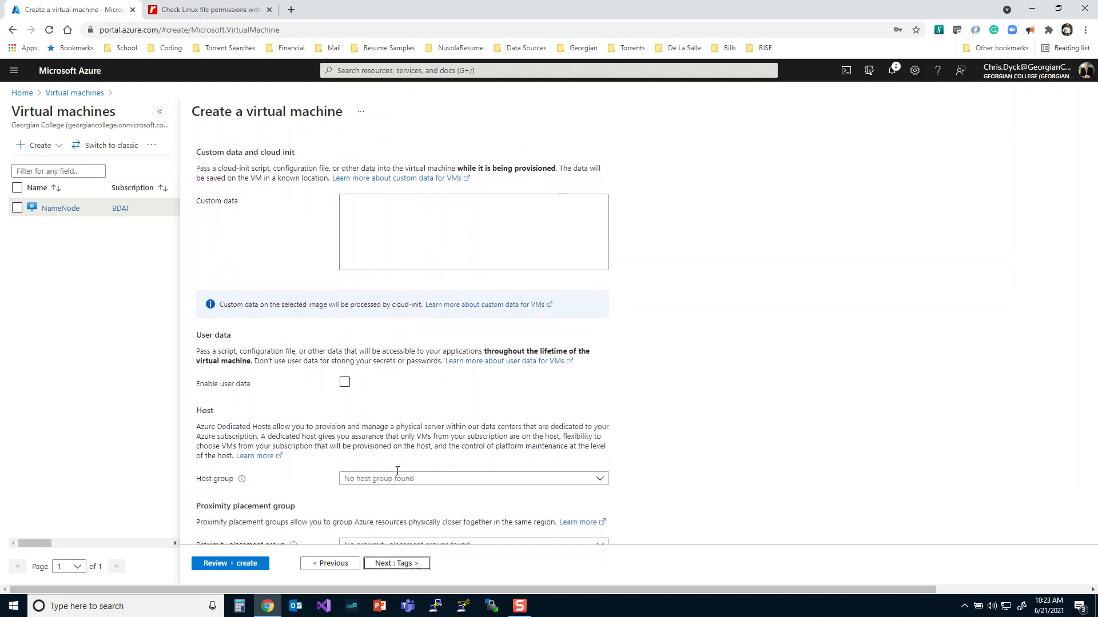
scroll(399, 474, up, 2)
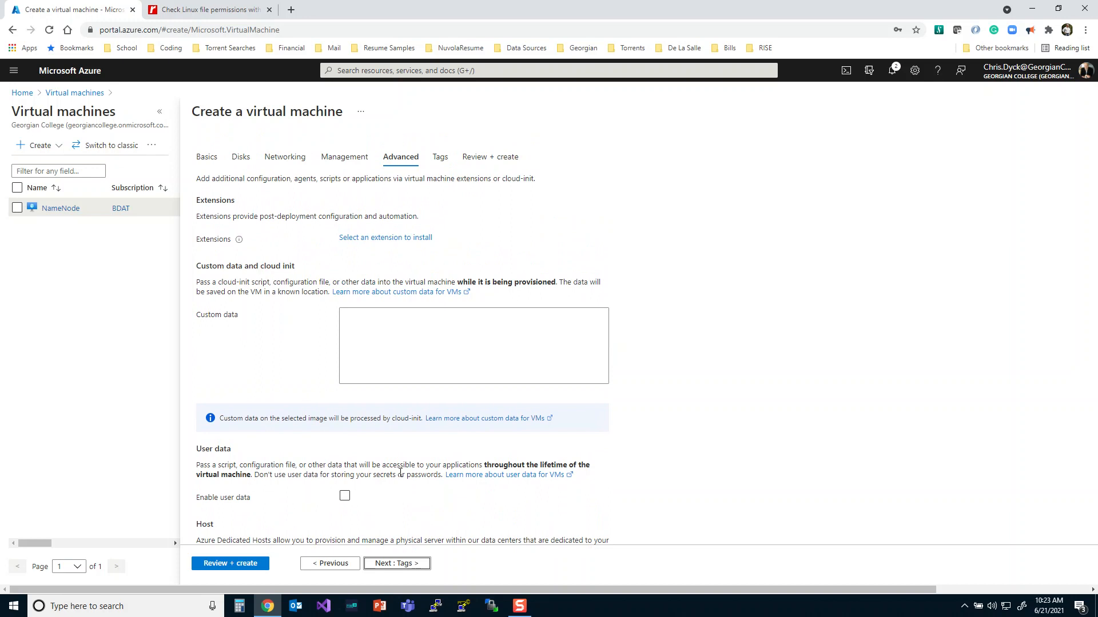
click(400, 565)
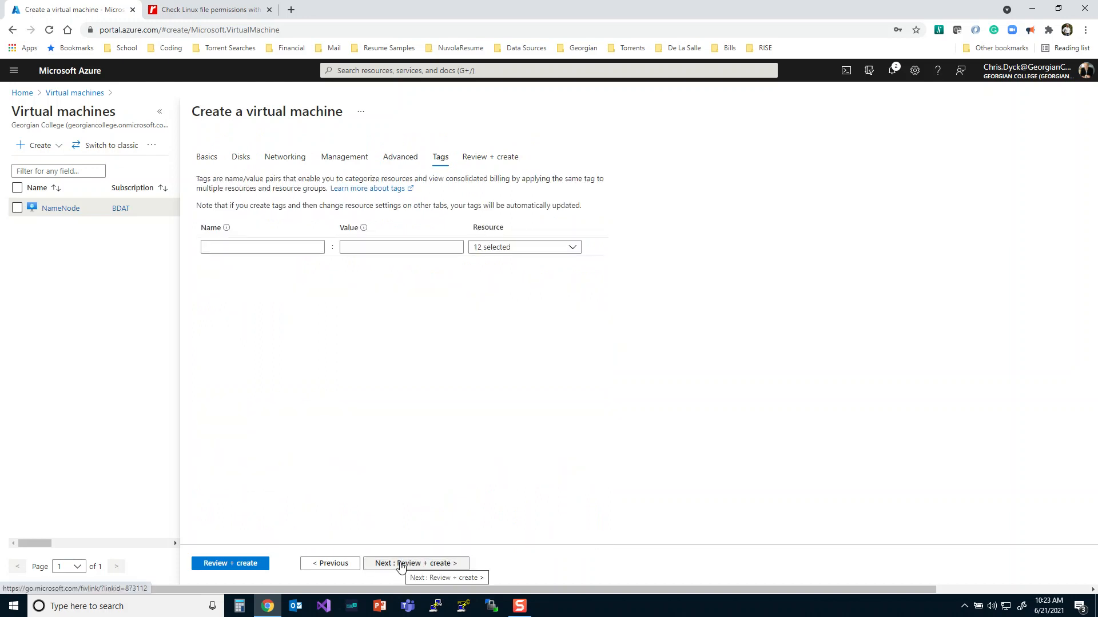
click(400, 564)
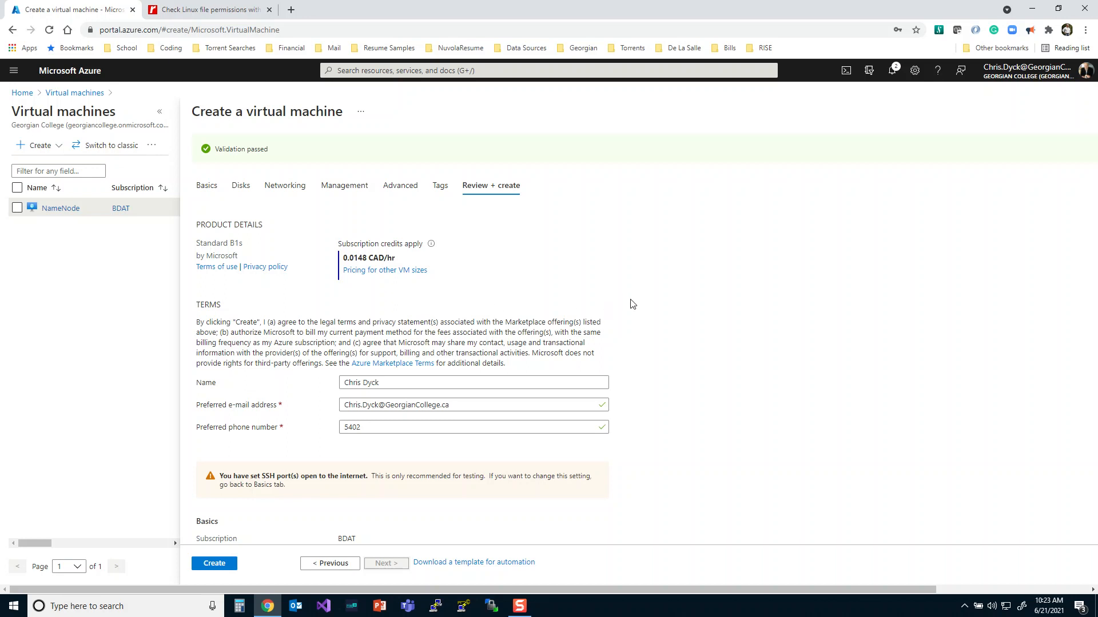
Review the DataNode001 configuration summary, create the virtual machine, and dismiss the deployment notification
scroll(632, 304, down, 1)
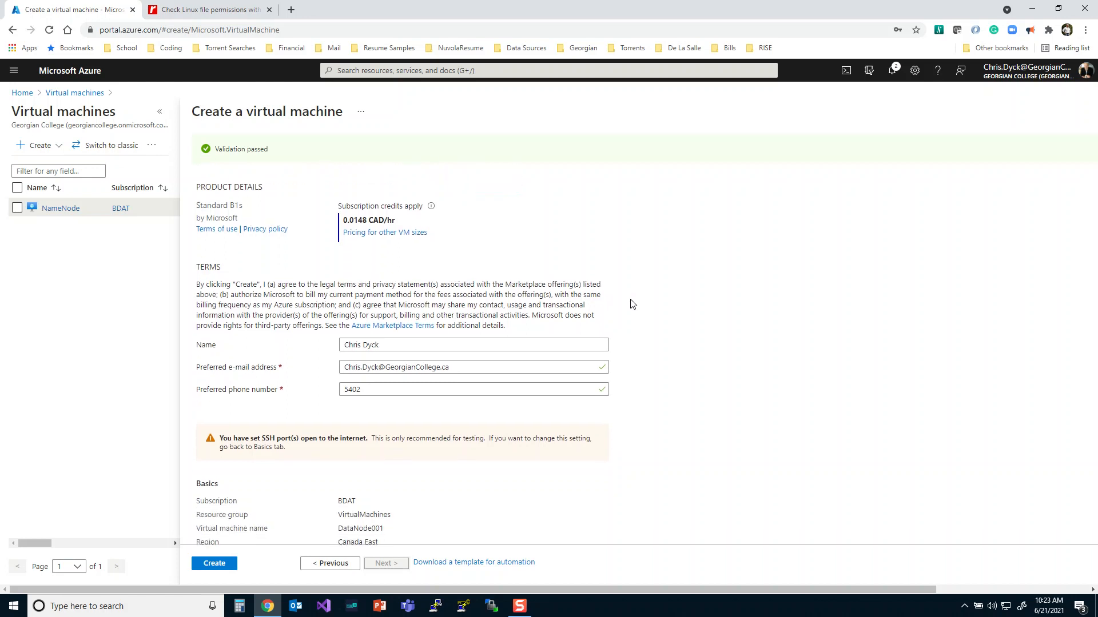
scroll(633, 304, down, 2)
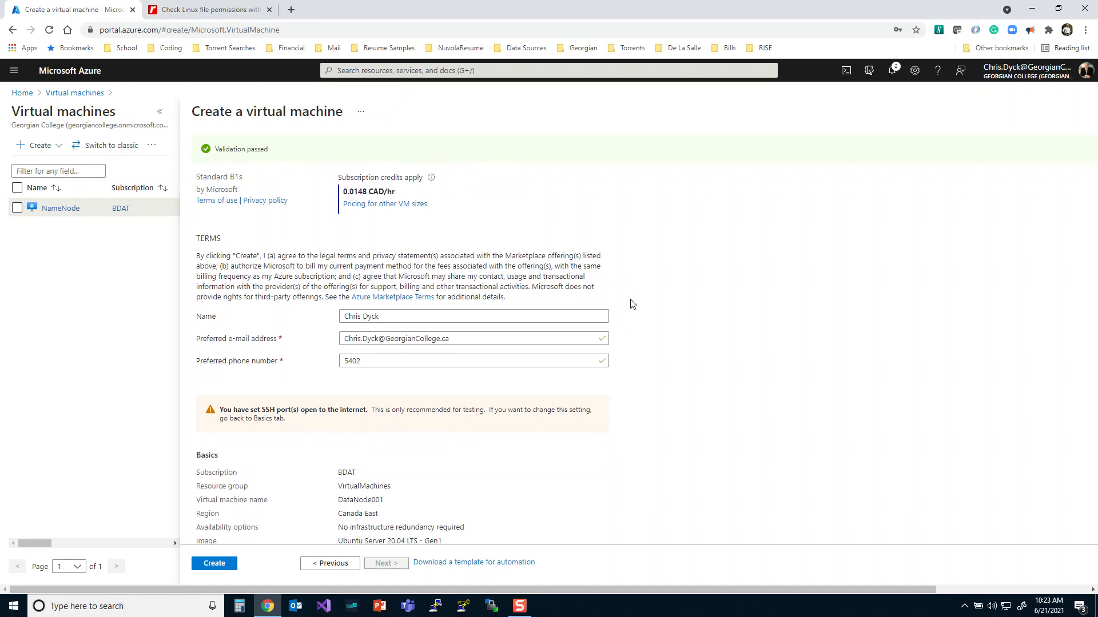
scroll(632, 304, down, 2)
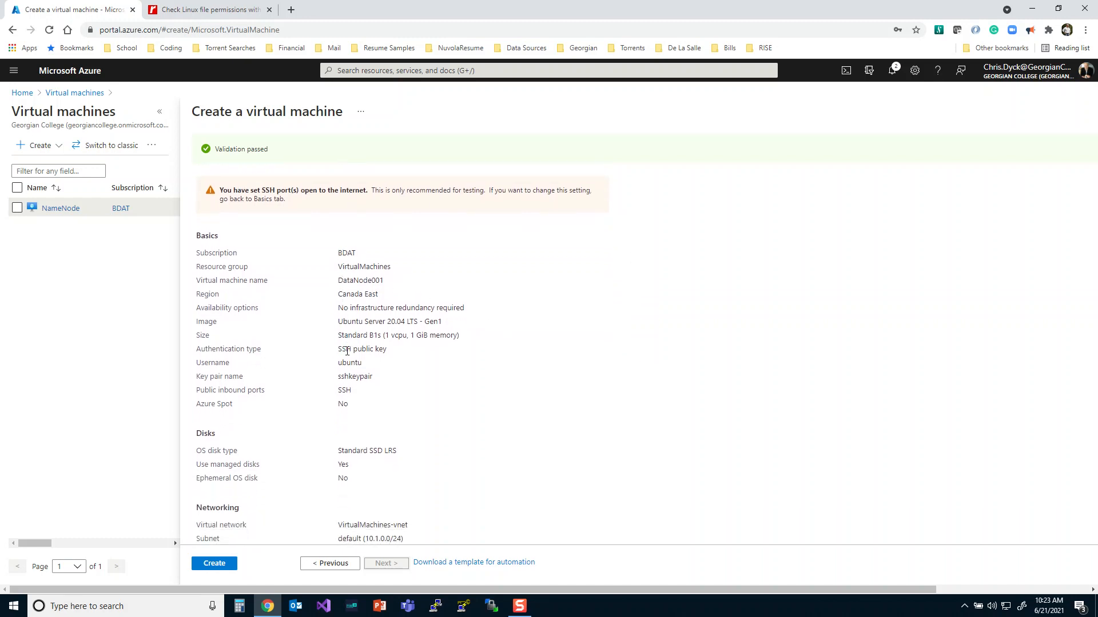
scroll(404, 398, down, 2)
scroll(404, 397, down, 3)
scroll(404, 397, down, 2)
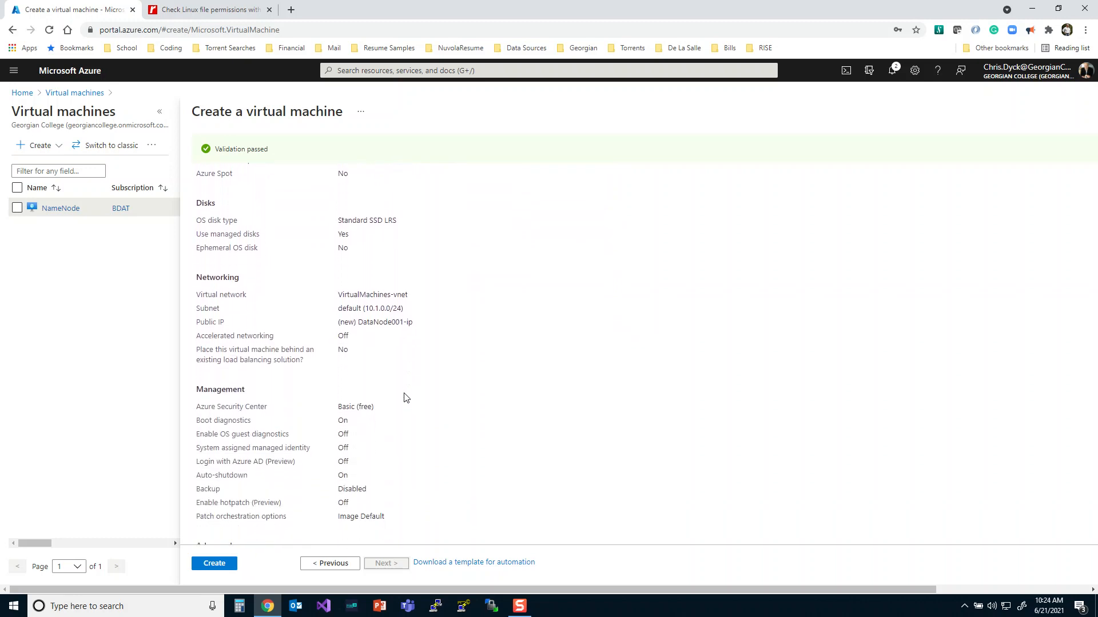
click(207, 563)
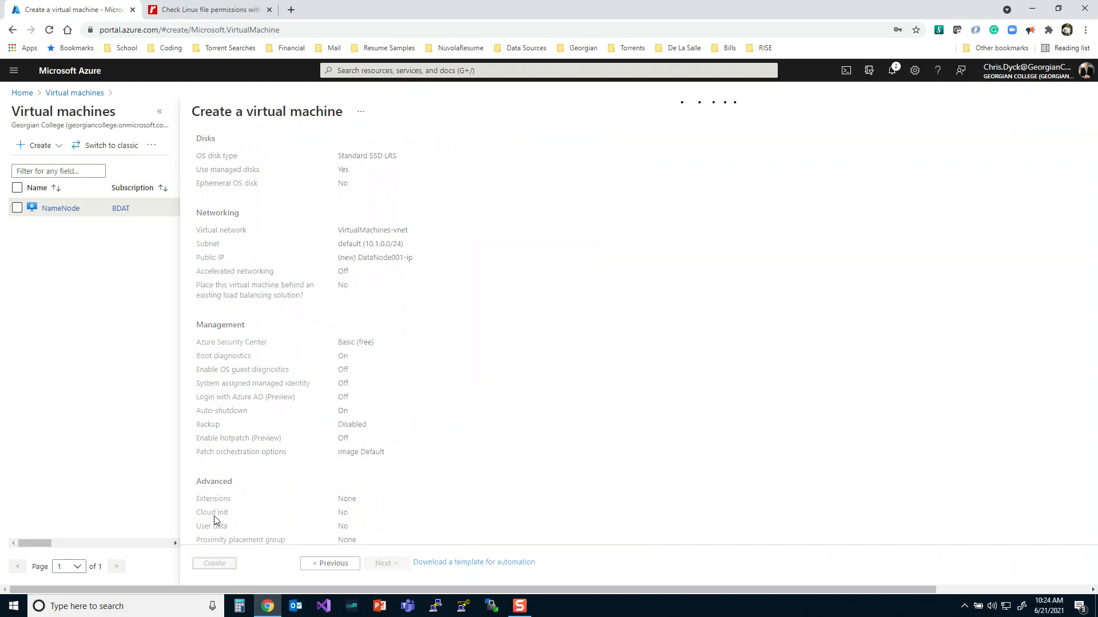
click(998, 591)
click(1089, 94)
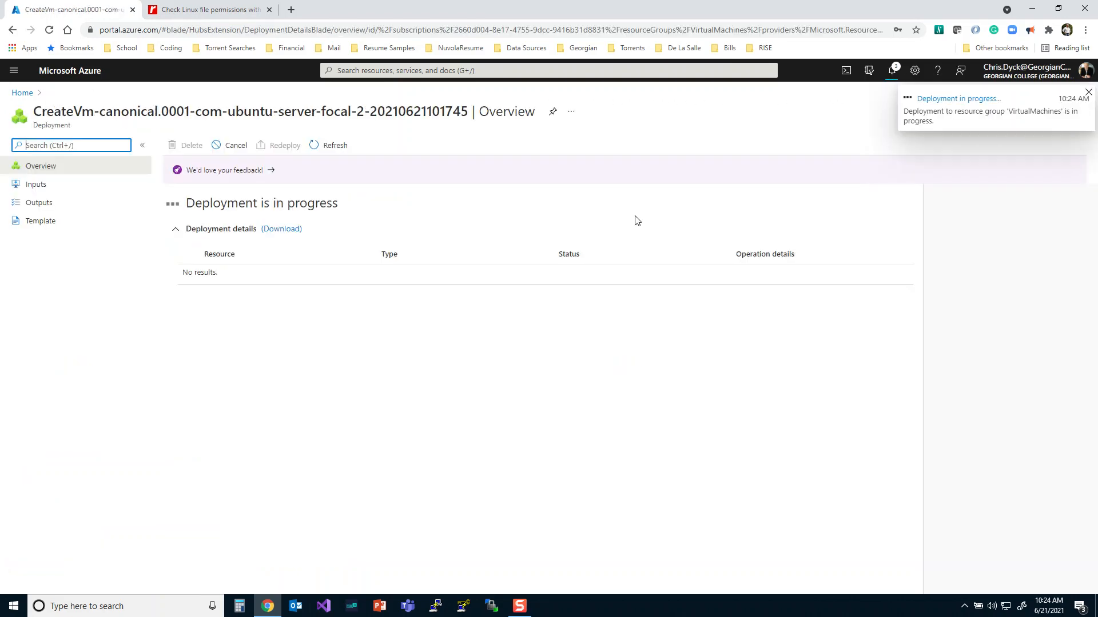
Return to the portal home, search for "vir" and open the Virtual machines service
click(19, 97)
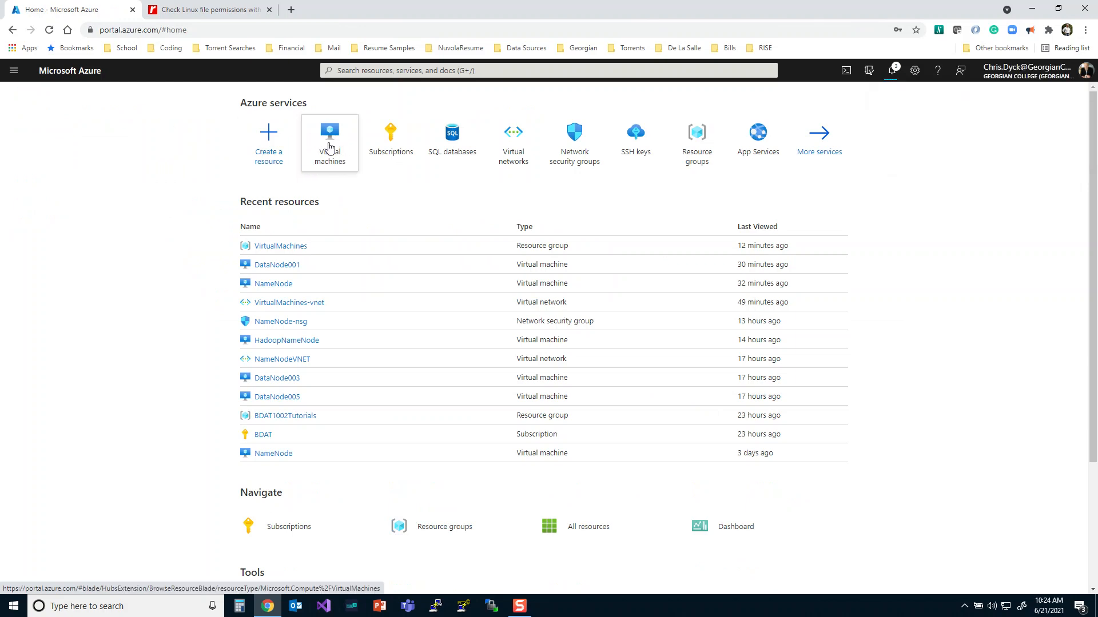
click(339, 69)
text(v)
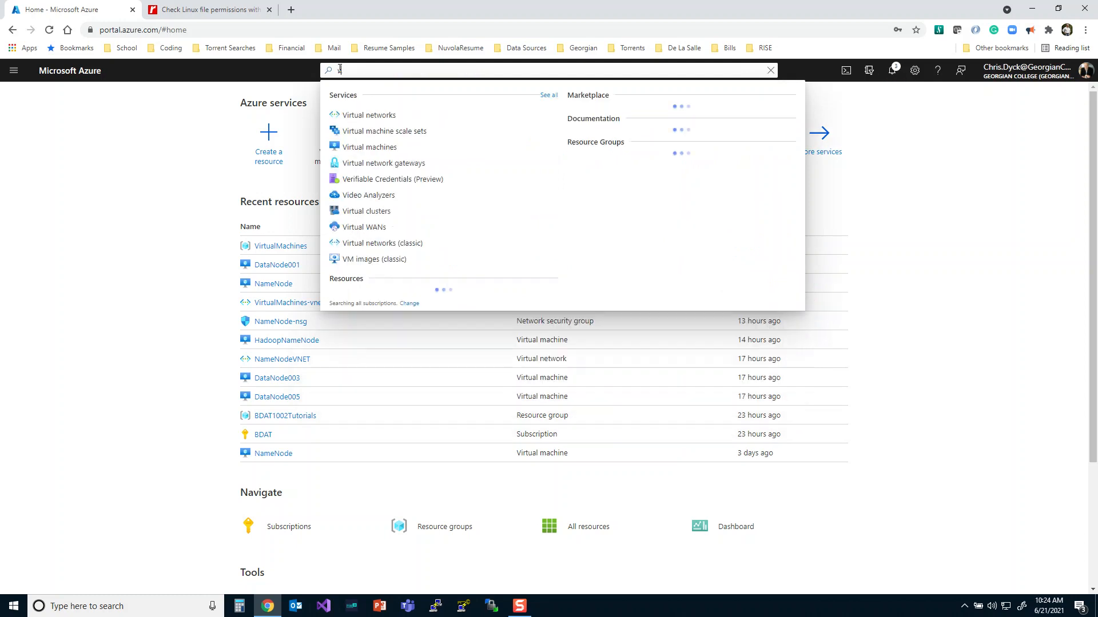
text(ir)
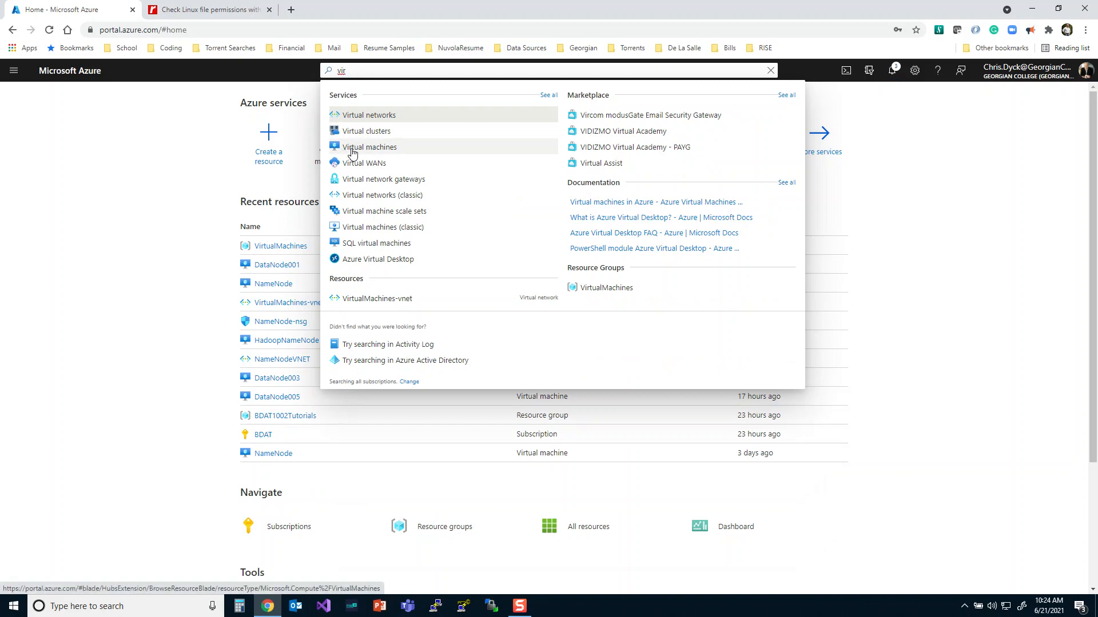
click(347, 153)
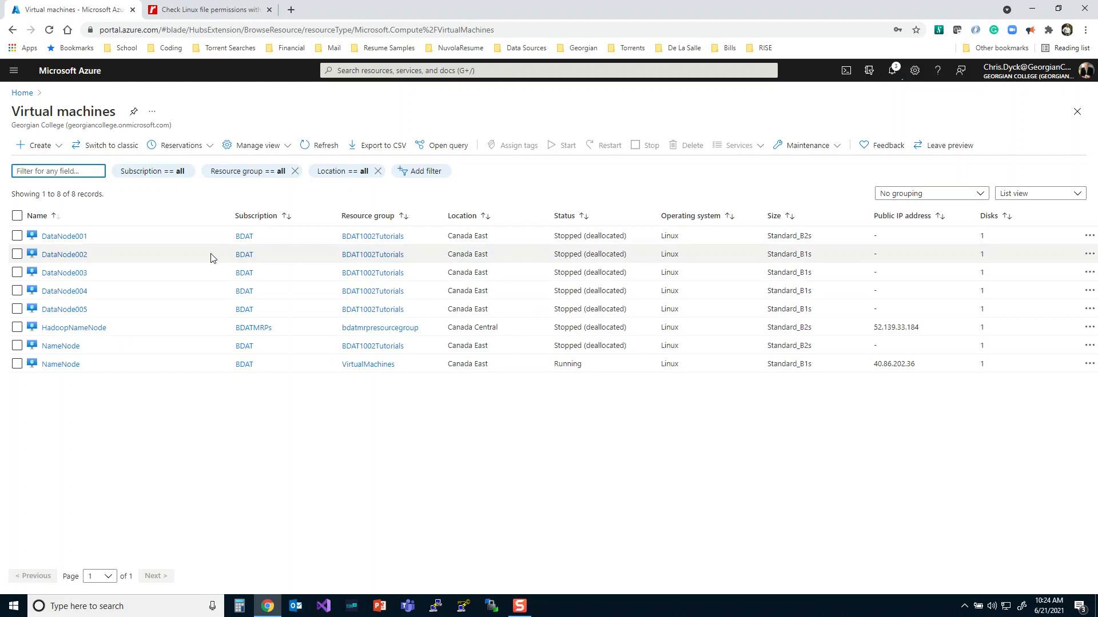
Filter the virtual machines list to the virtualmachines resource group
click(244, 172)
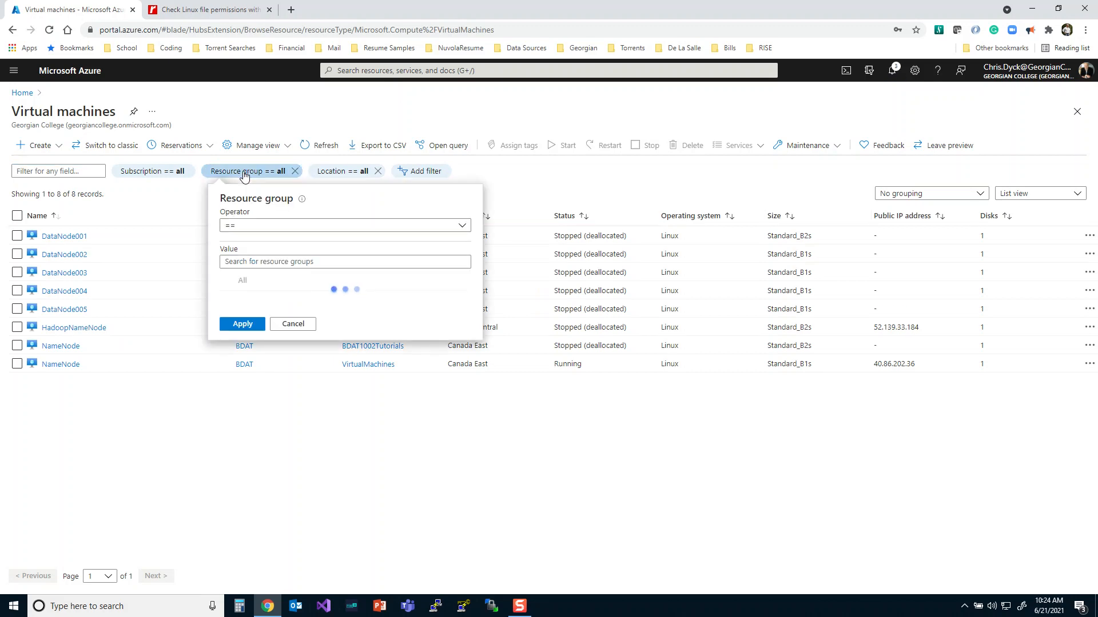
click(228, 336)
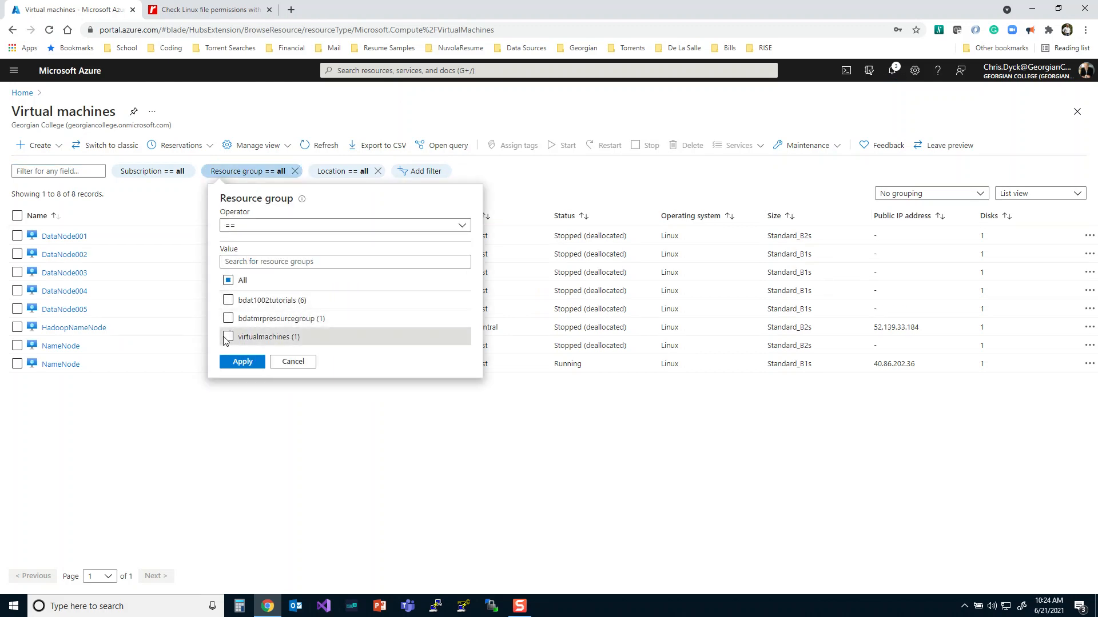
click(235, 362)
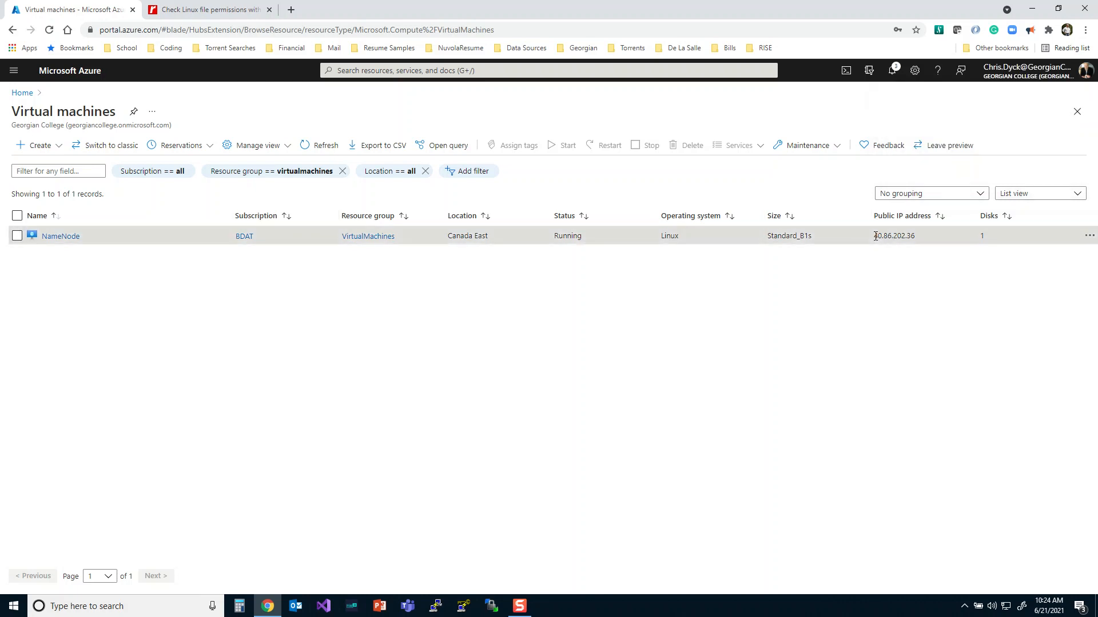
Open the NameNode virtual machine, copy its public IP address, and switch to WinSCP
click(46, 237)
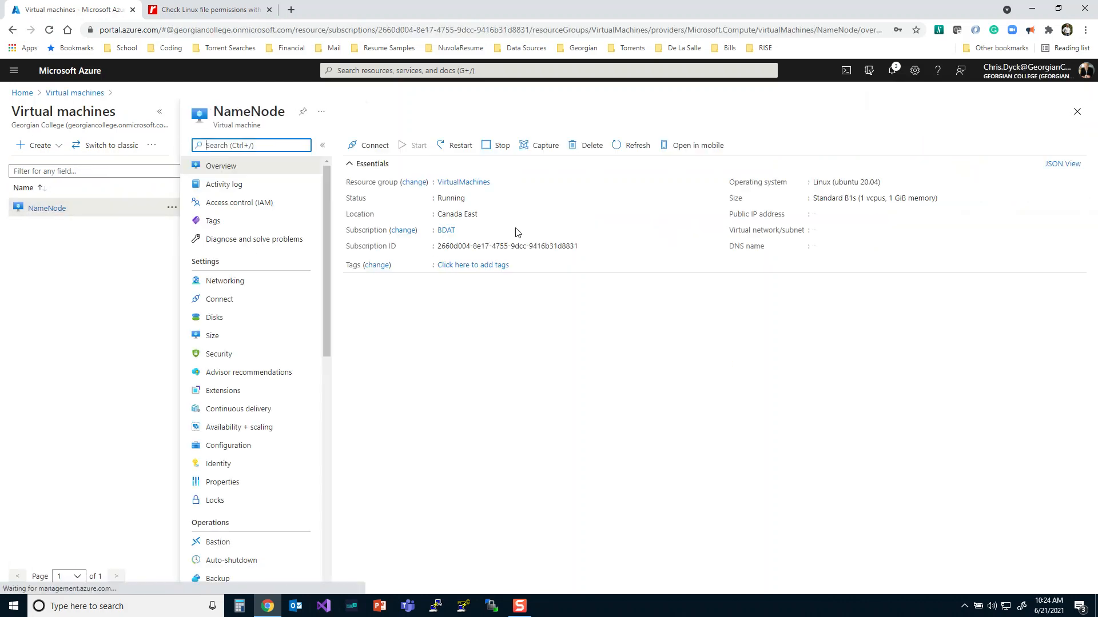
click(857, 214)
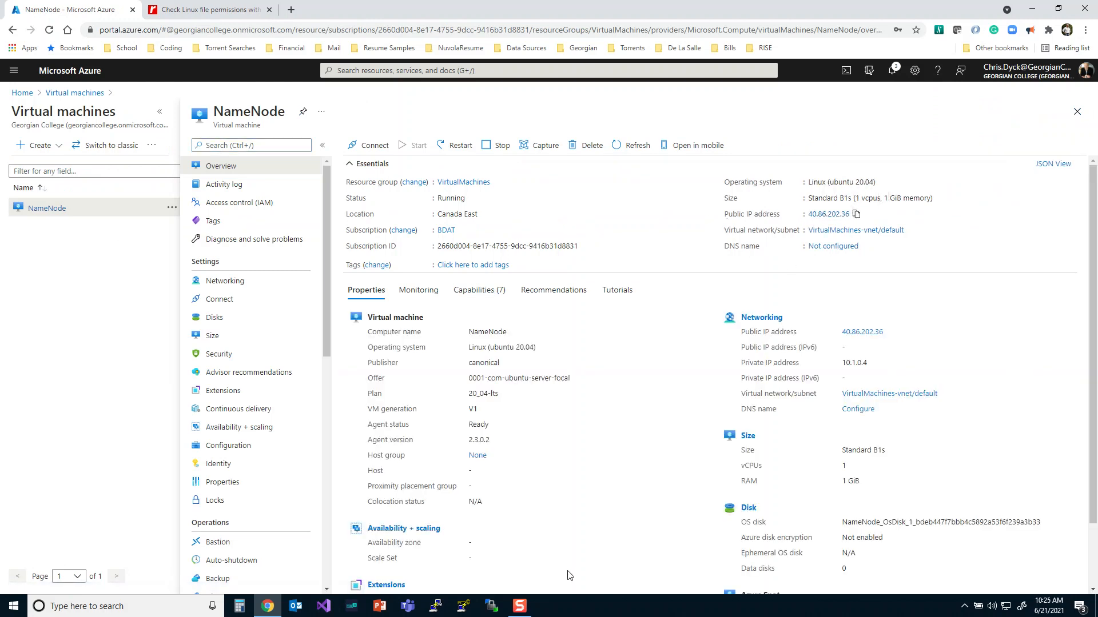
click(493, 609)
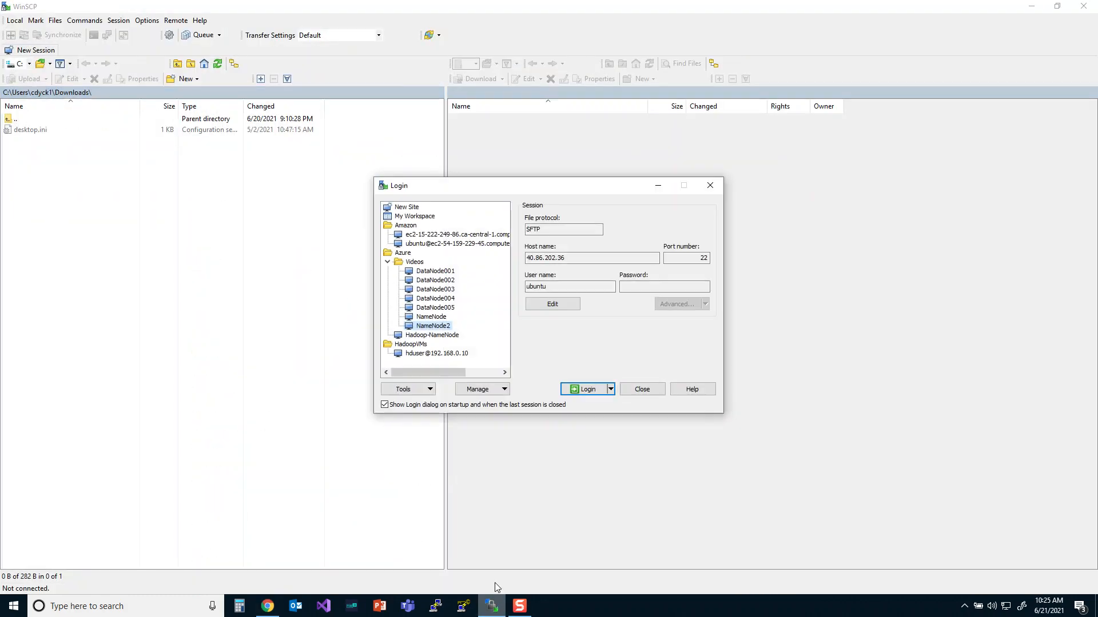
Set the host name of the saved NameNode2 site to 40.86.202.36 and save the site
click(552, 304)
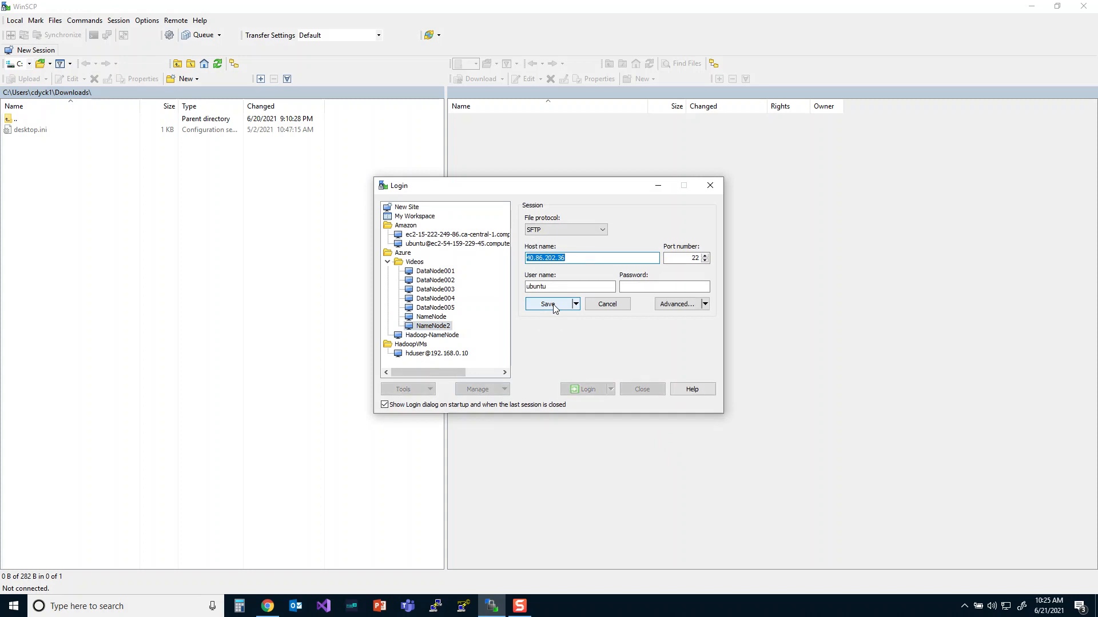
key(ctrl+v)
click(549, 304)
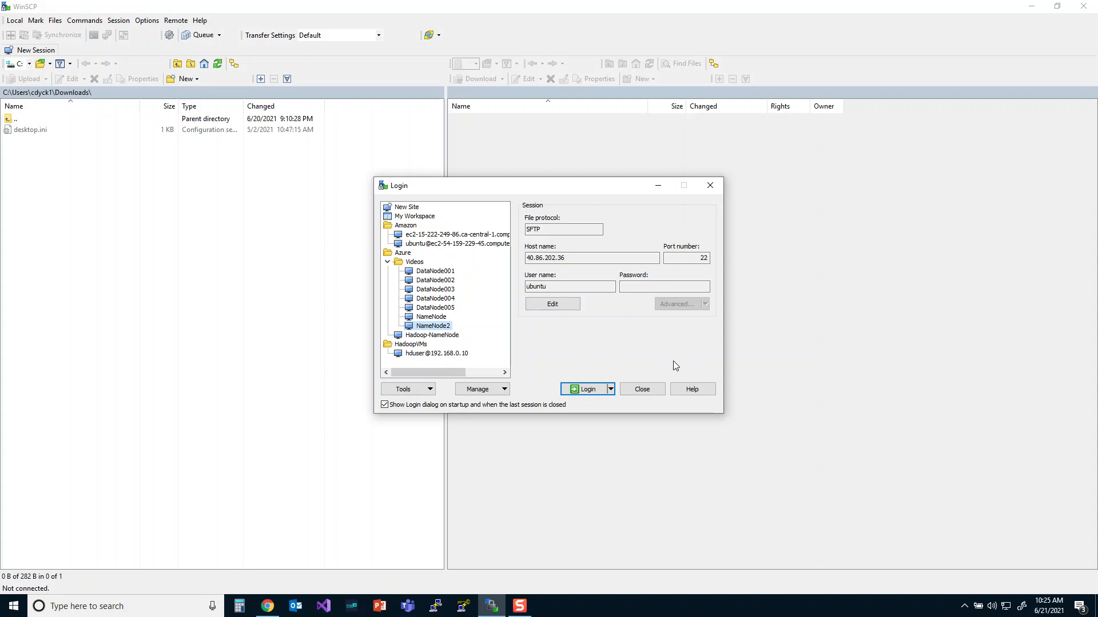
Clone the NameNode2 site to a new site
click(493, 391)
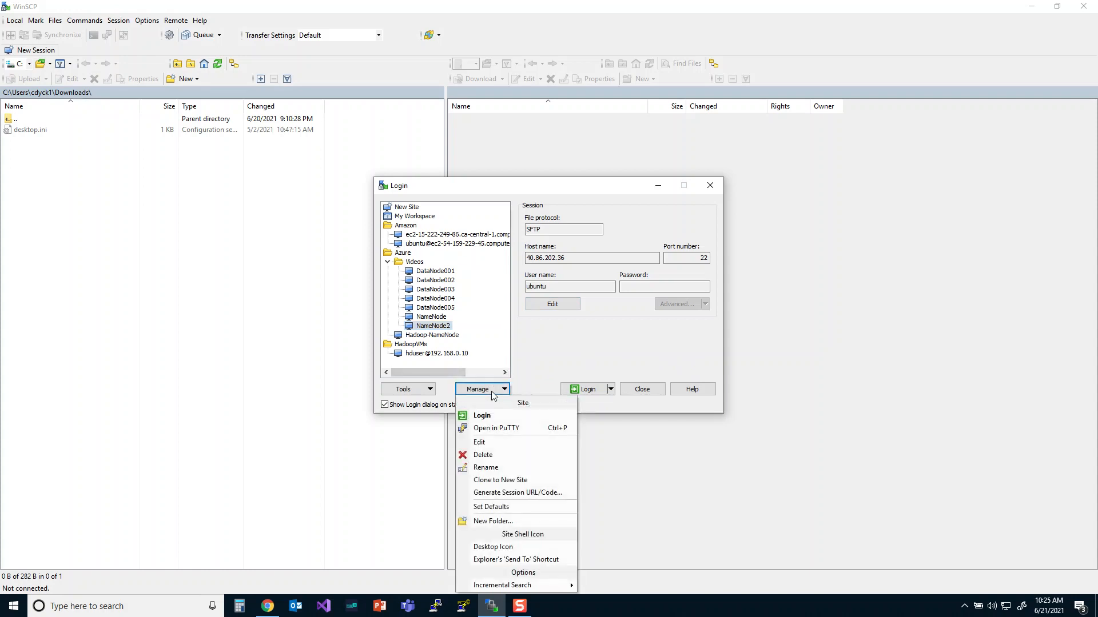
click(410, 328)
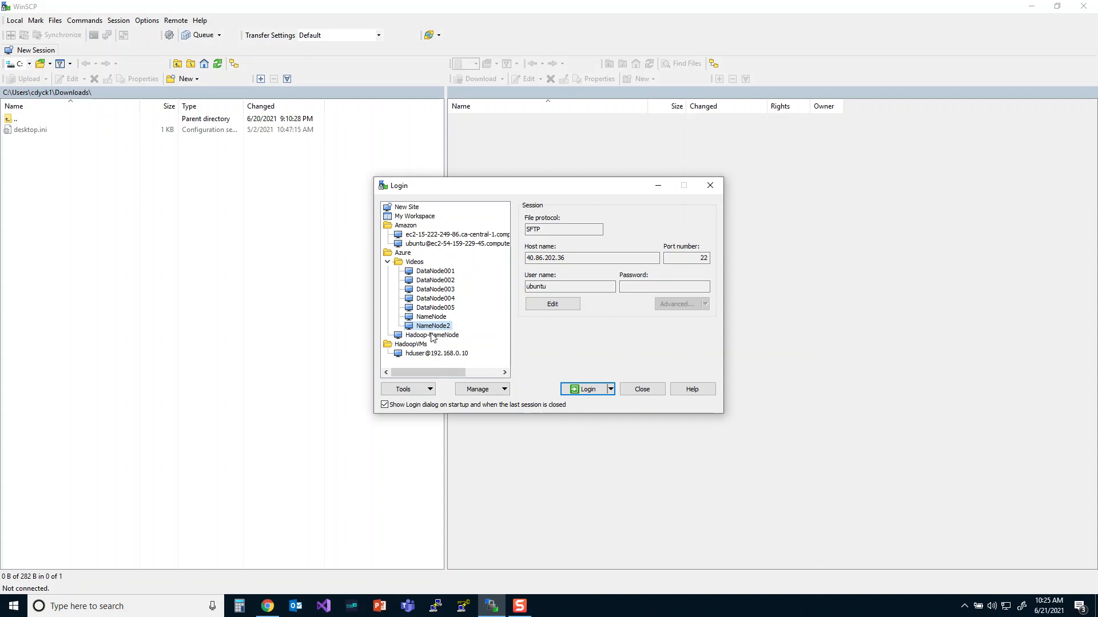
click(480, 391)
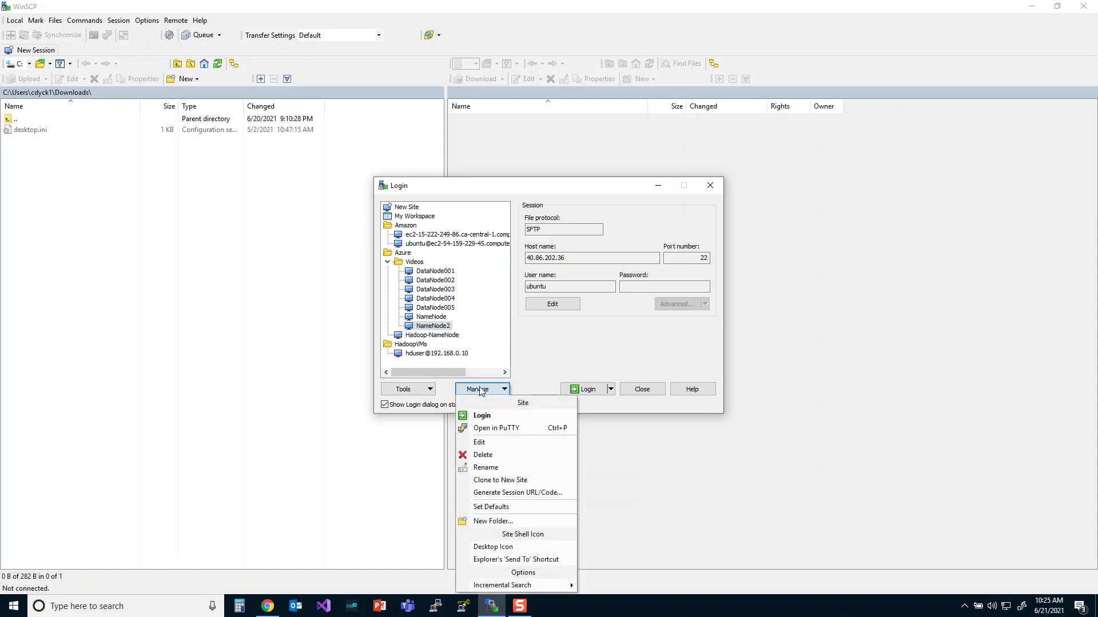
click(486, 482)
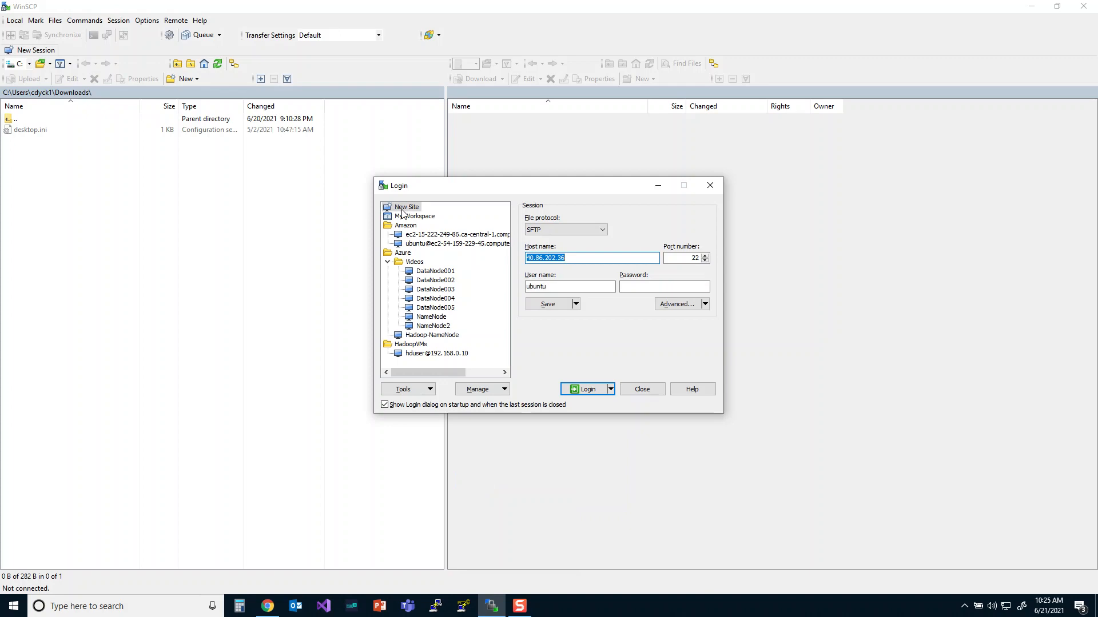
Switch back to the Azure portal, reload the virtual machines list, and filter it to the virtualmachines resource group
key(alt+Tab)
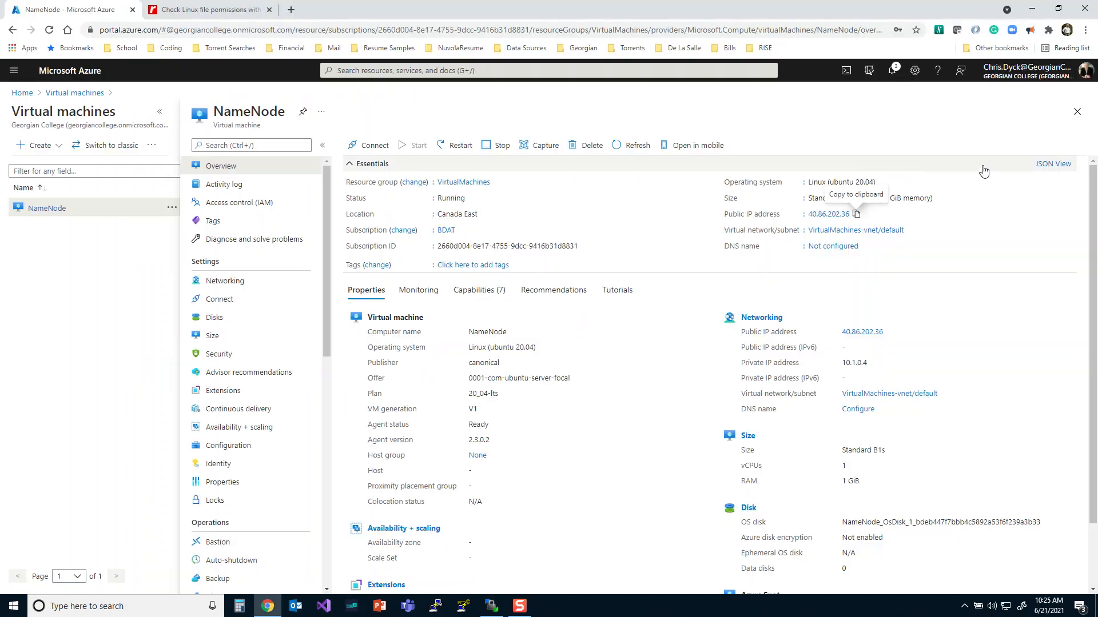
click(1077, 112)
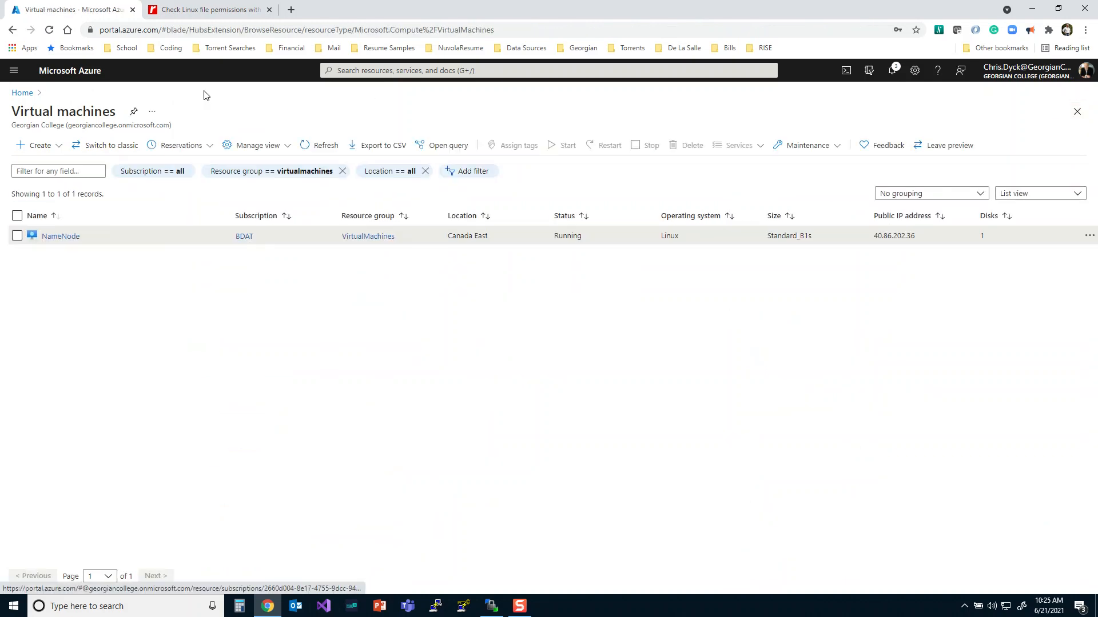
click(49, 30)
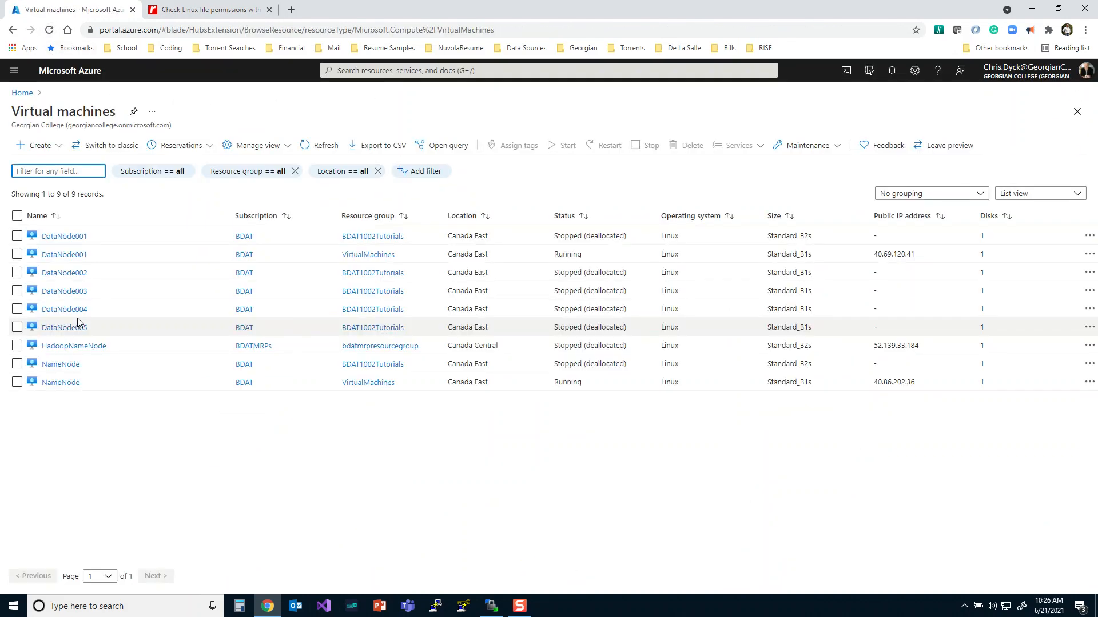
click(269, 171)
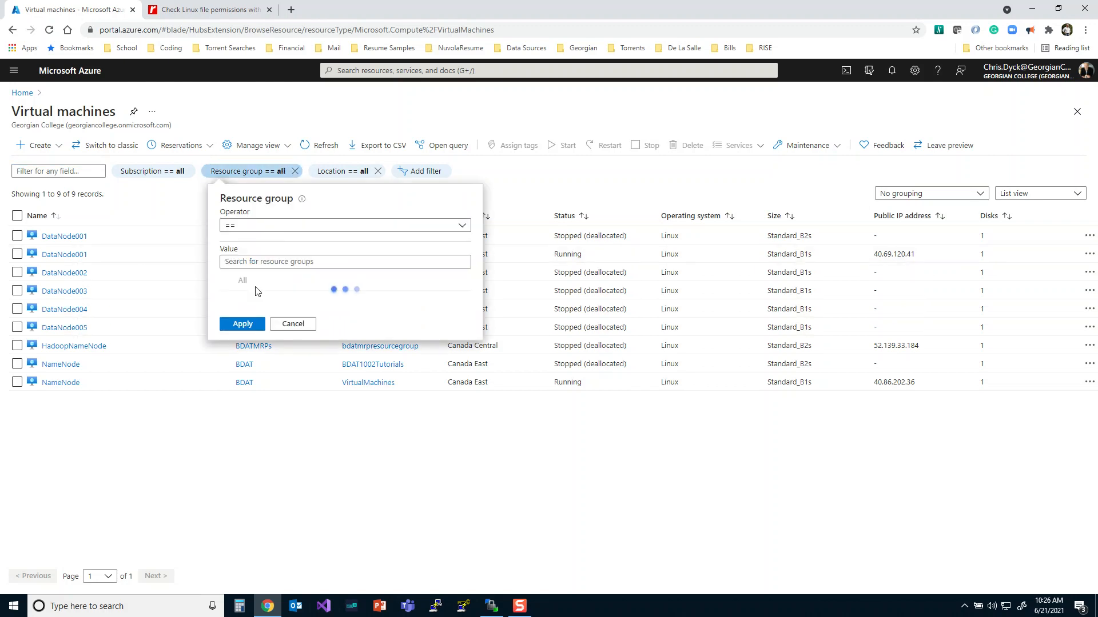
click(228, 336)
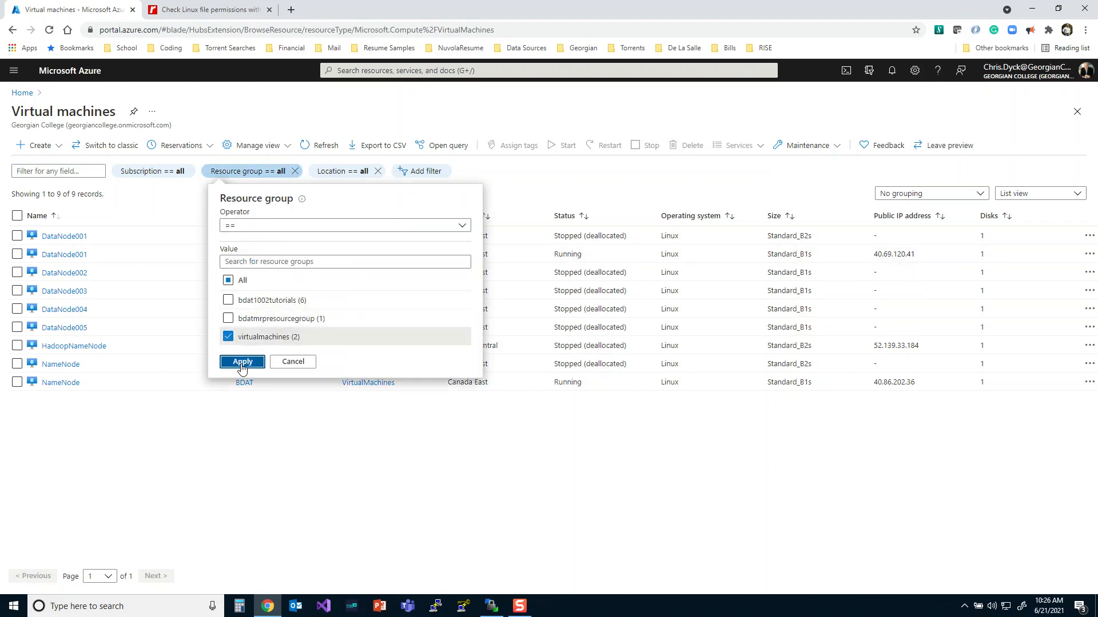
click(243, 362)
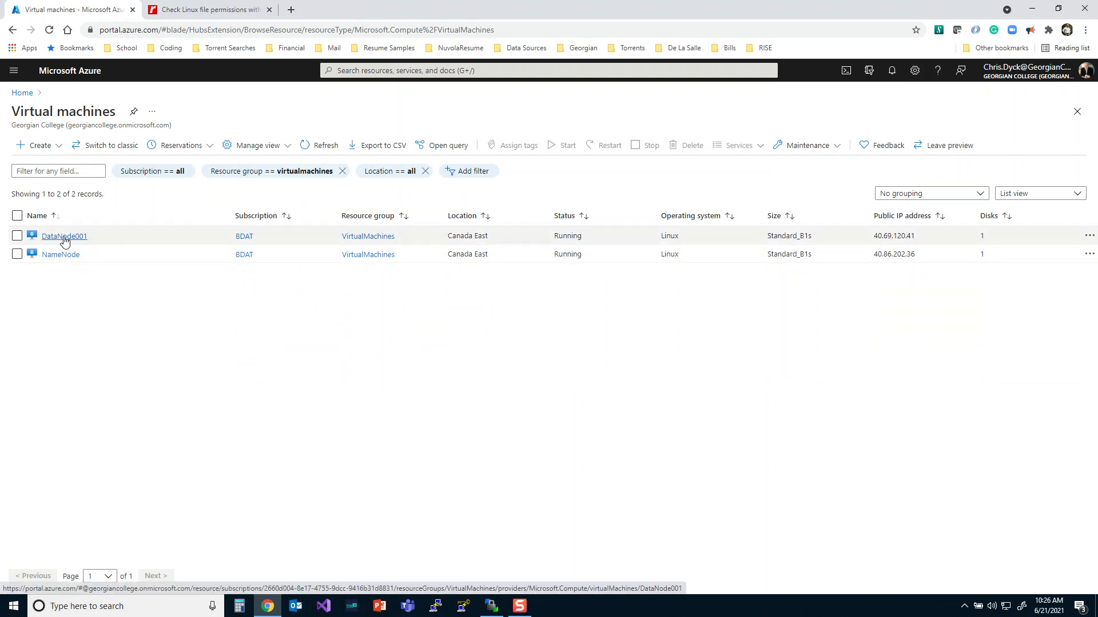
Open the DataNode001 virtual machine, copy its public IP address, and switch to WinSCP
click(64, 237)
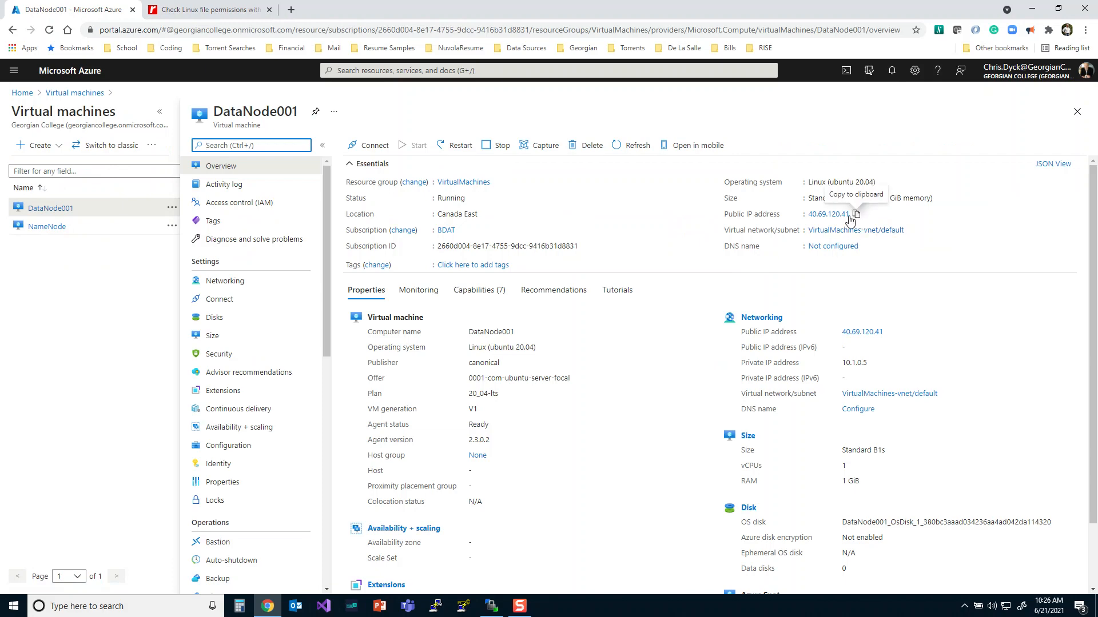
click(856, 215)
key(alt+Tab)
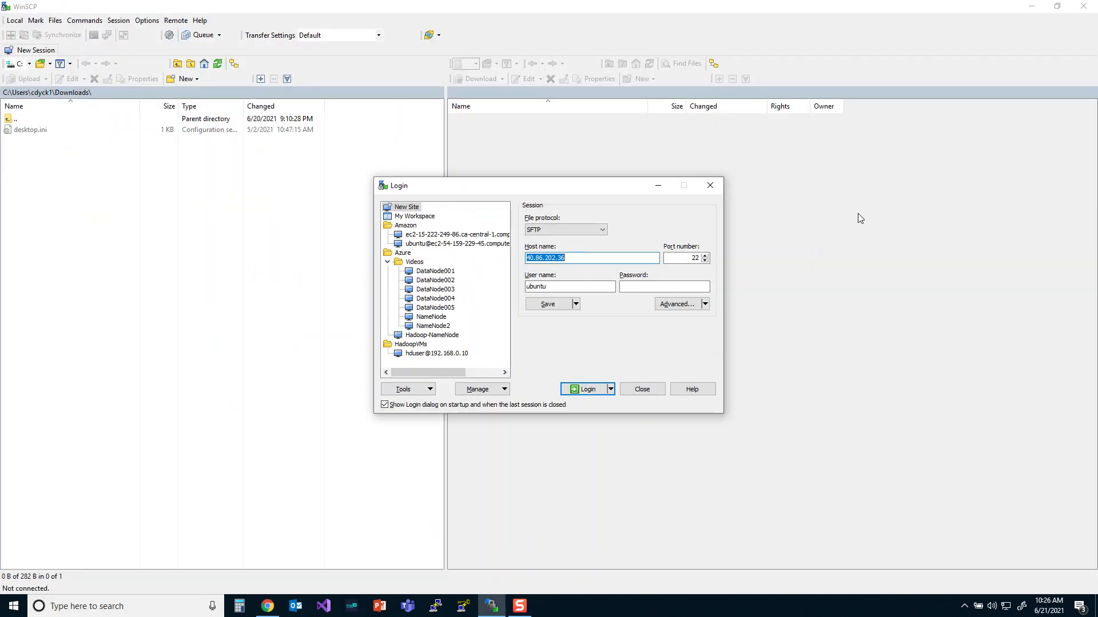
Set the cloned site's host name to 40.69.120.41 and review the private key file in its SSH authentication settings
key(ctrl+v)
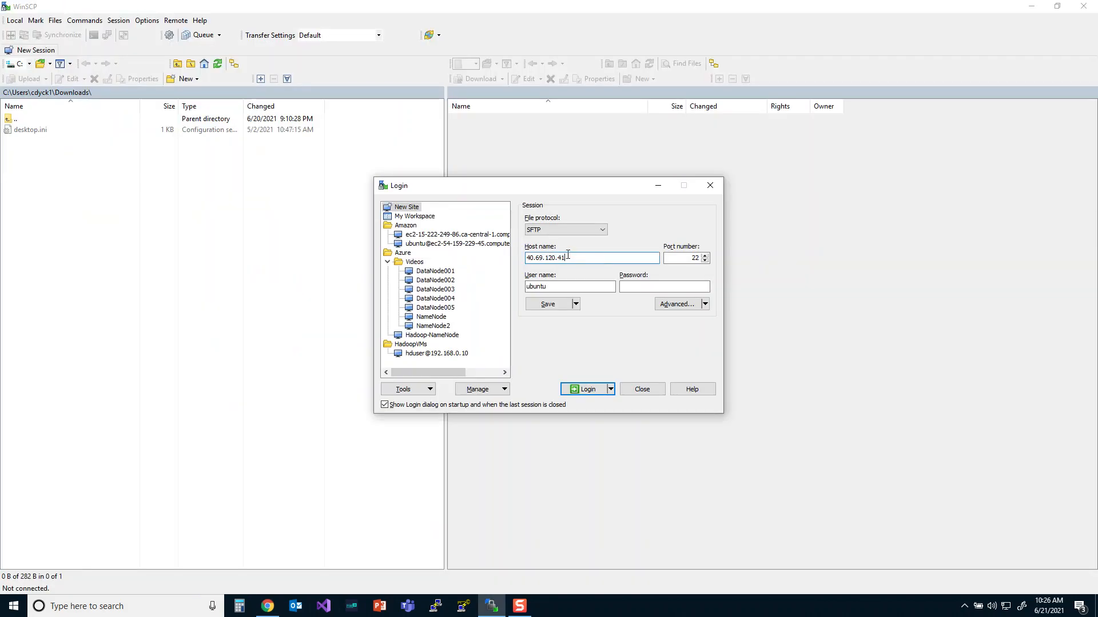
click(680, 305)
click(420, 293)
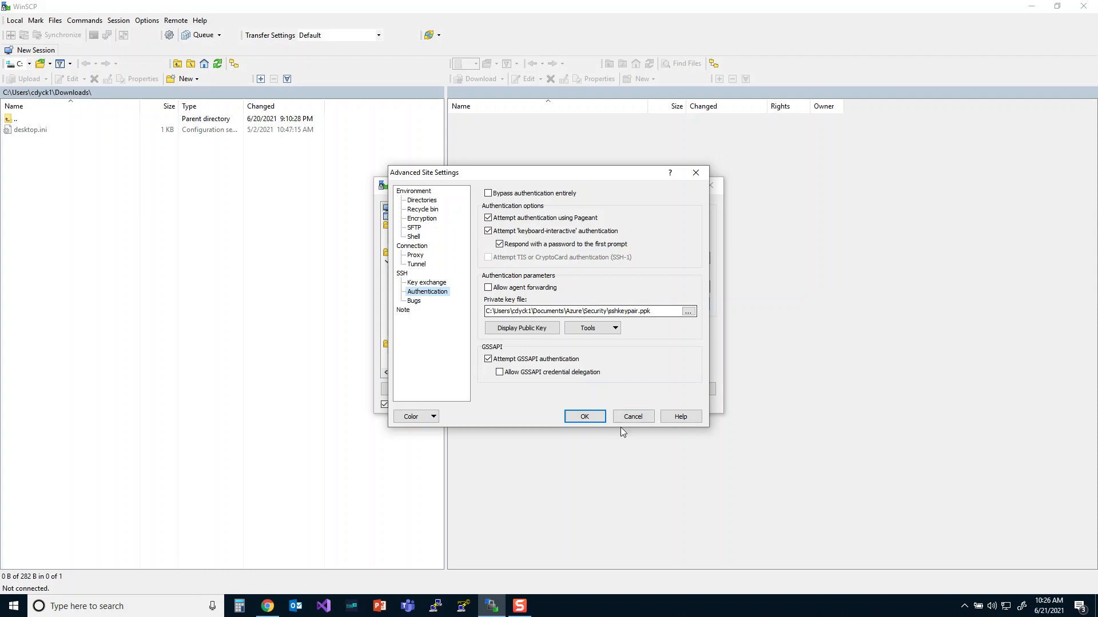
click(631, 417)
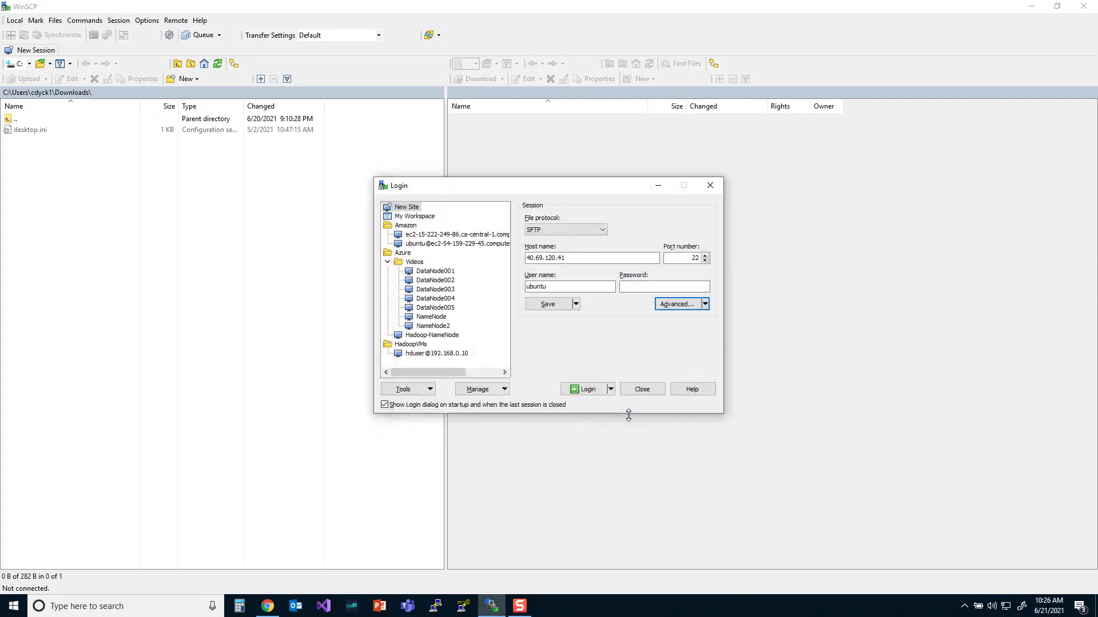
Save the session as a site named DataNode001_2 in the Azure/Videos folder
click(546, 304)
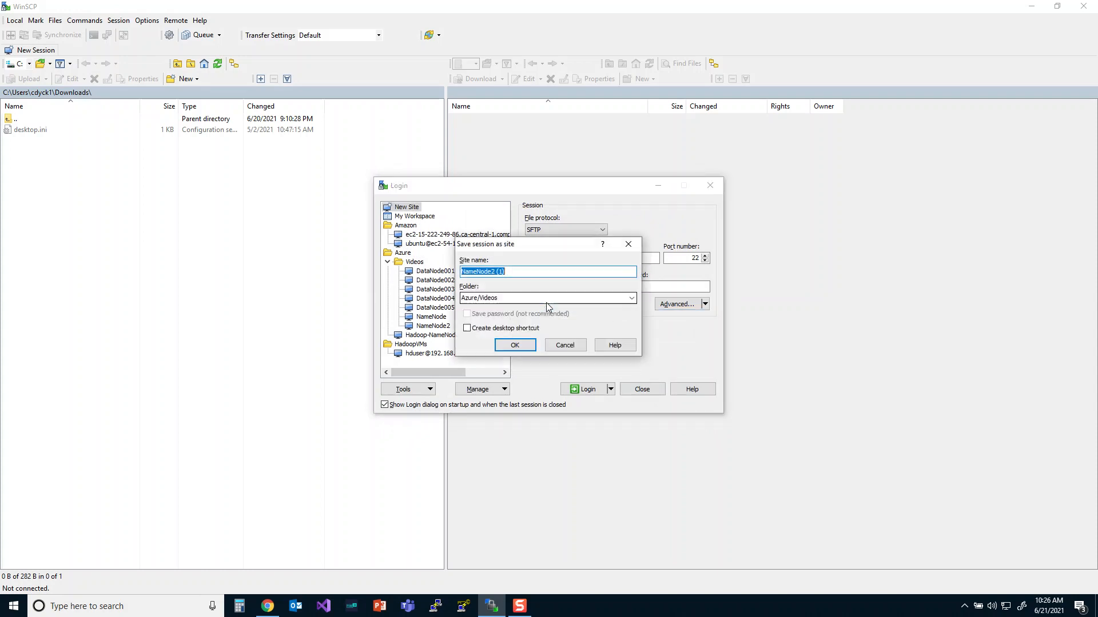
text(DataNode)
text(001_2)
click(512, 345)
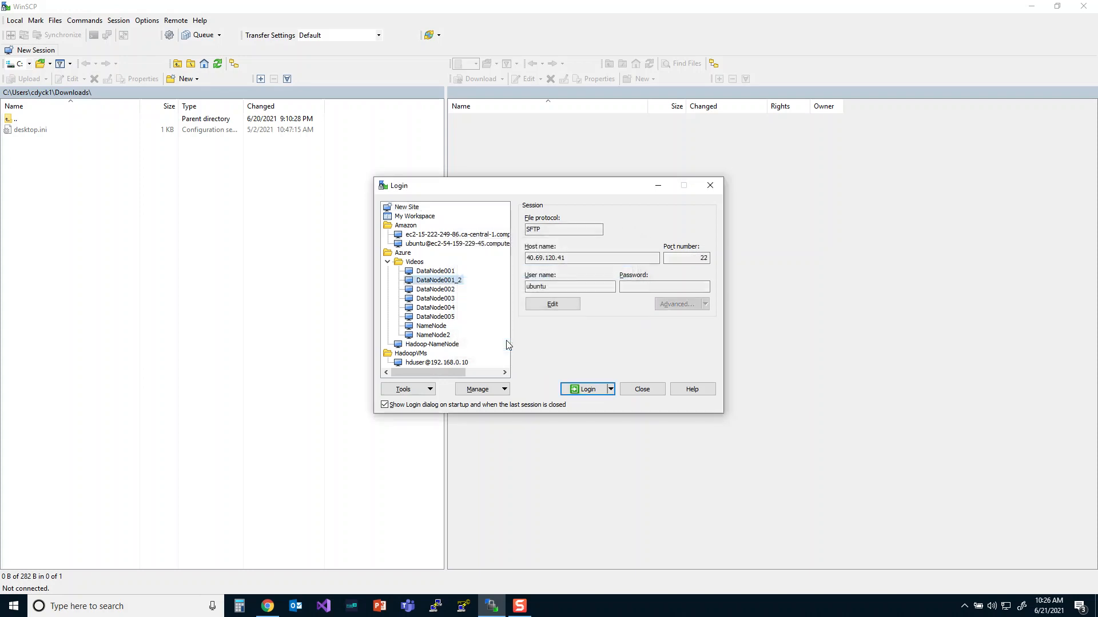
Log in to the DataNode001_2 site, trusting the server's host key, and open a PuTTY terminal for it
click(583, 392)
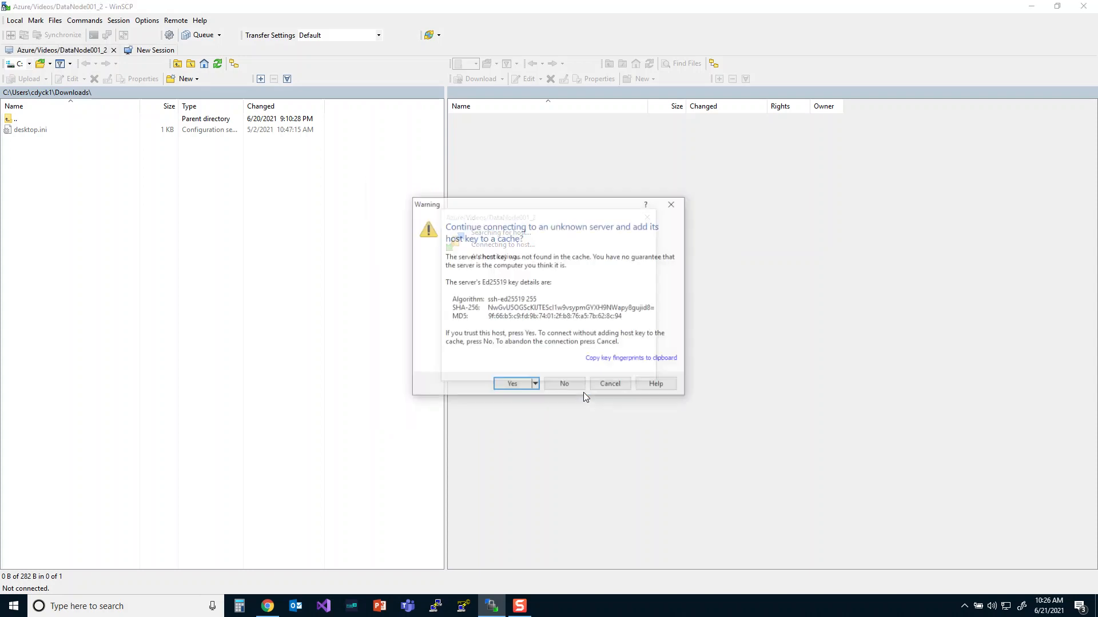
click(509, 384)
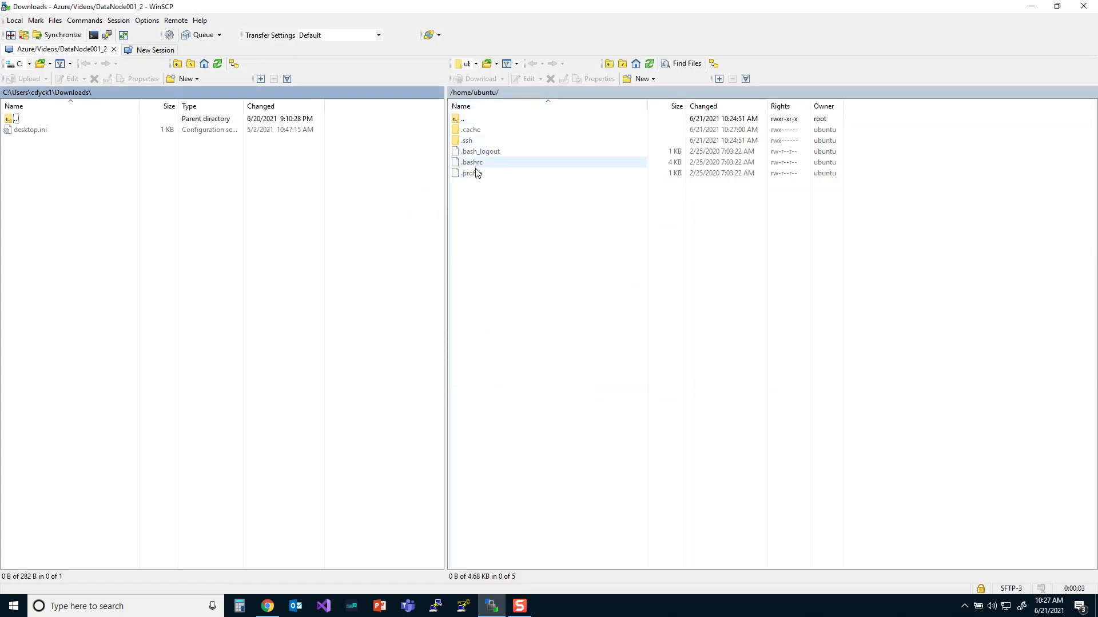
click(109, 35)
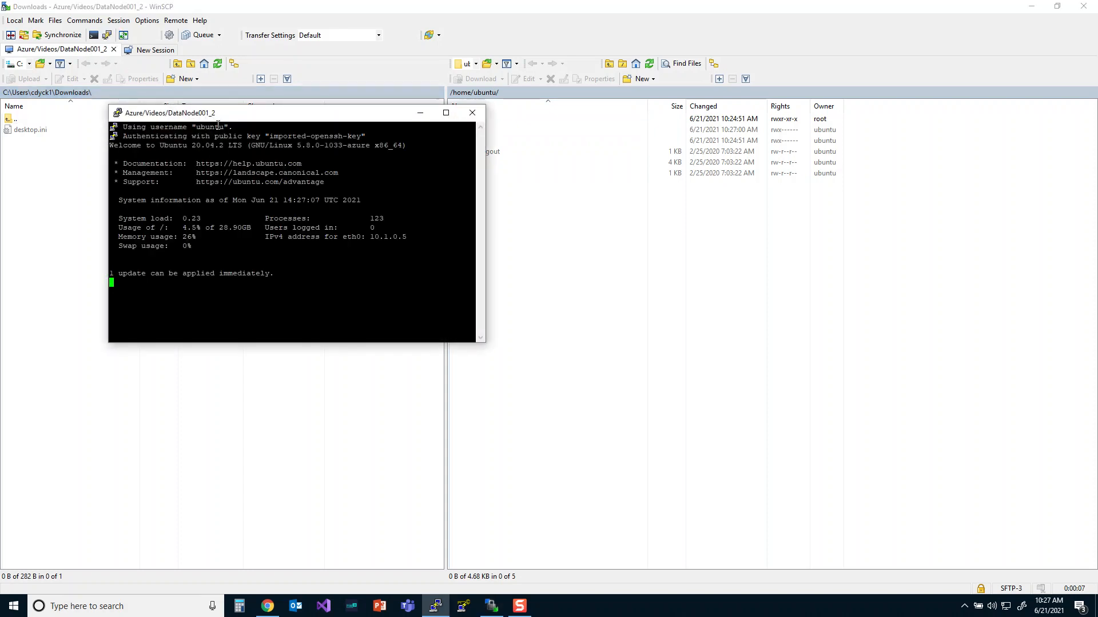
List the contents of ~/.ssh/ on DataNode001 and close the PuTTY session
text(ls )
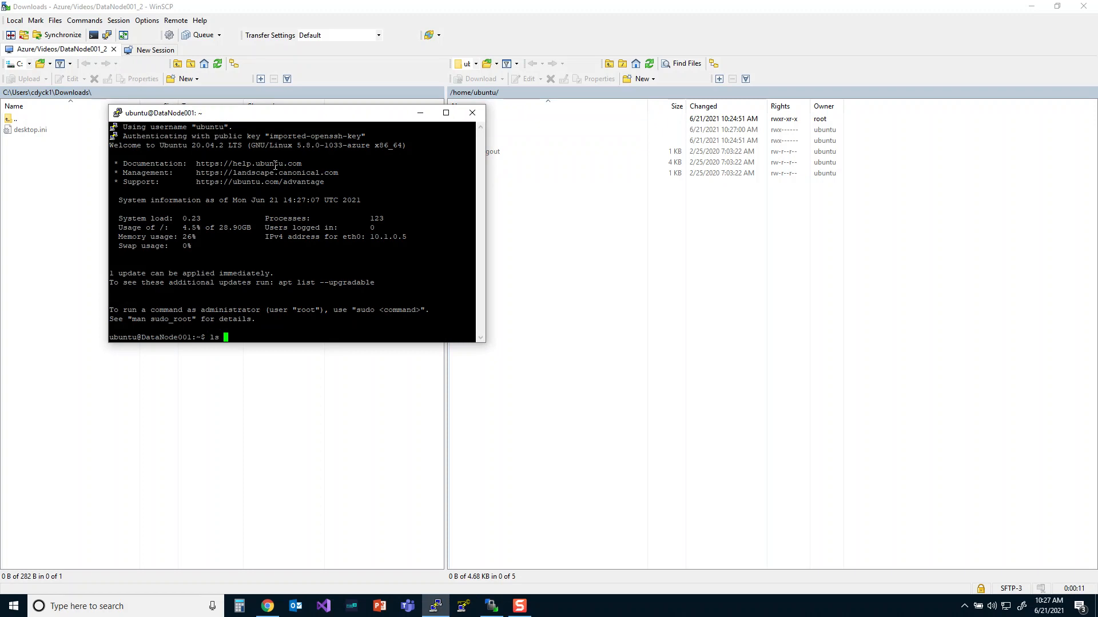
text(~/.ssh)
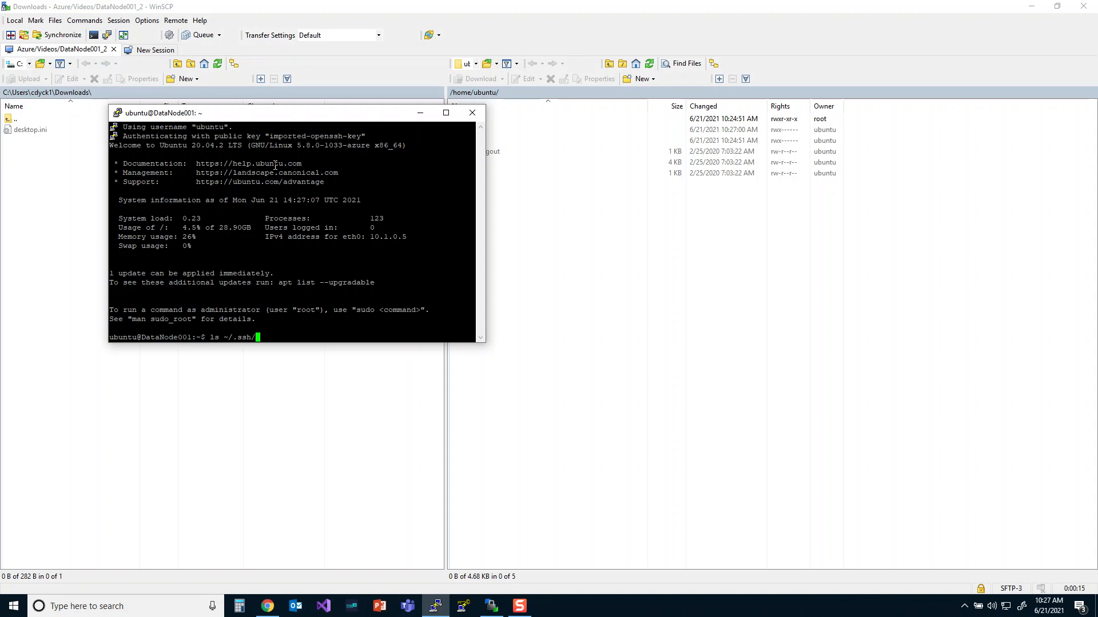
text(/)
key(Return)
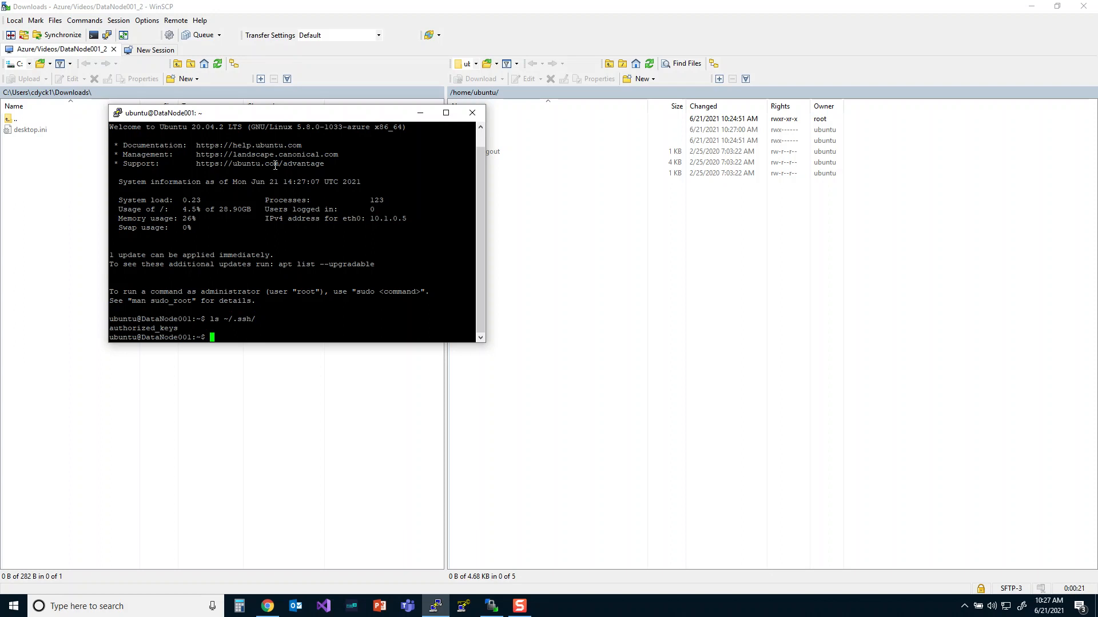
click(482, 114)
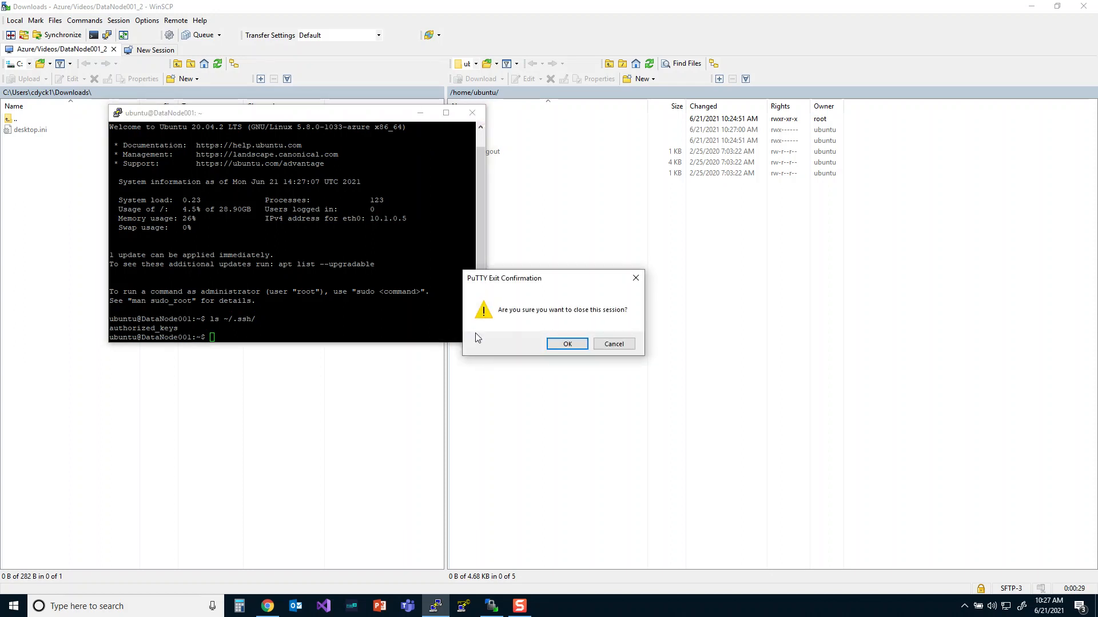
click(566, 343)
Start a new WinSCP session with the NameNode2 site and open a PuTTY terminal for it
click(140, 51)
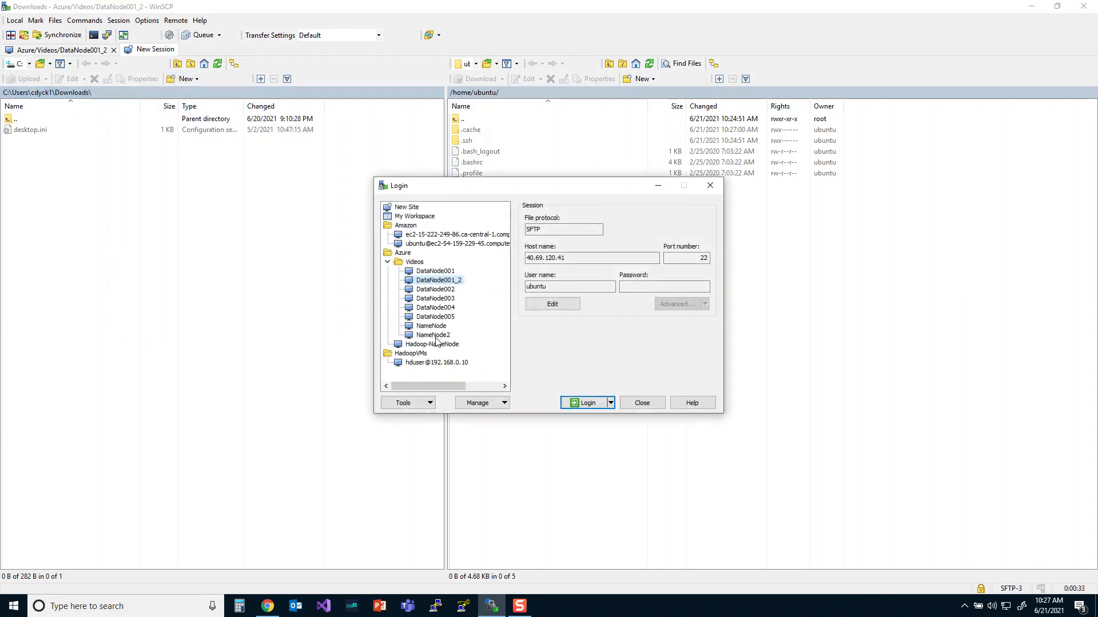
click(435, 336)
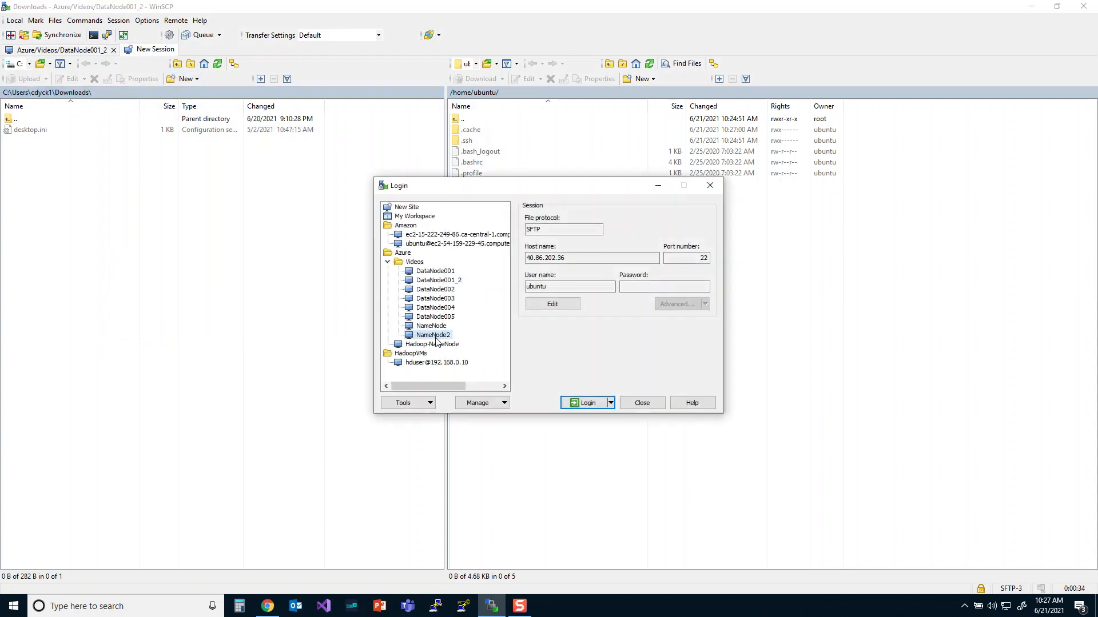
click(589, 403)
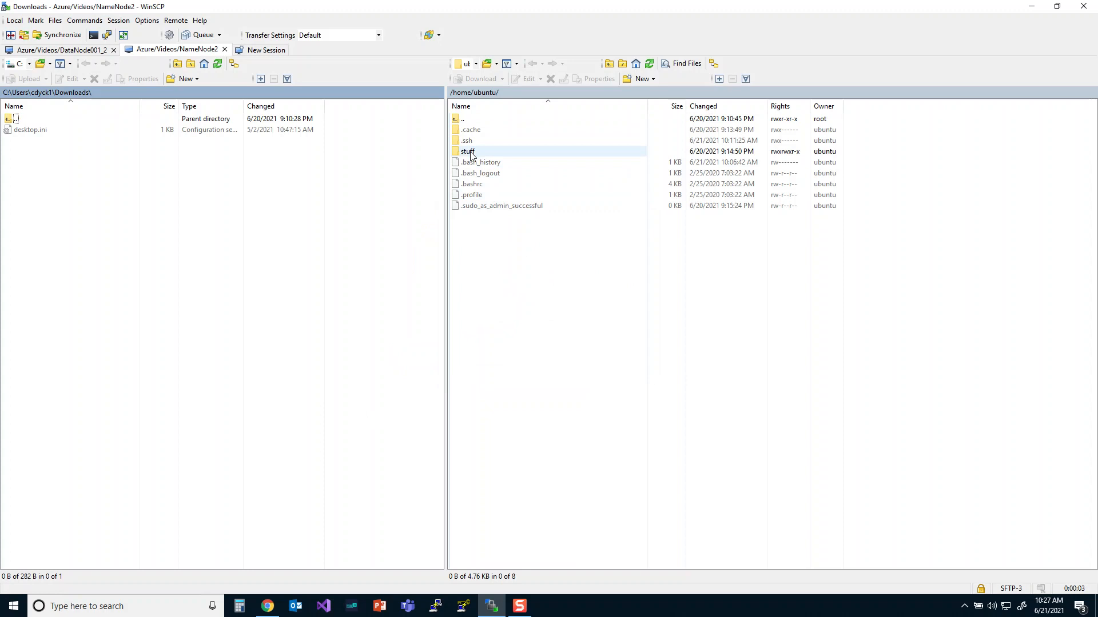
click(112, 36)
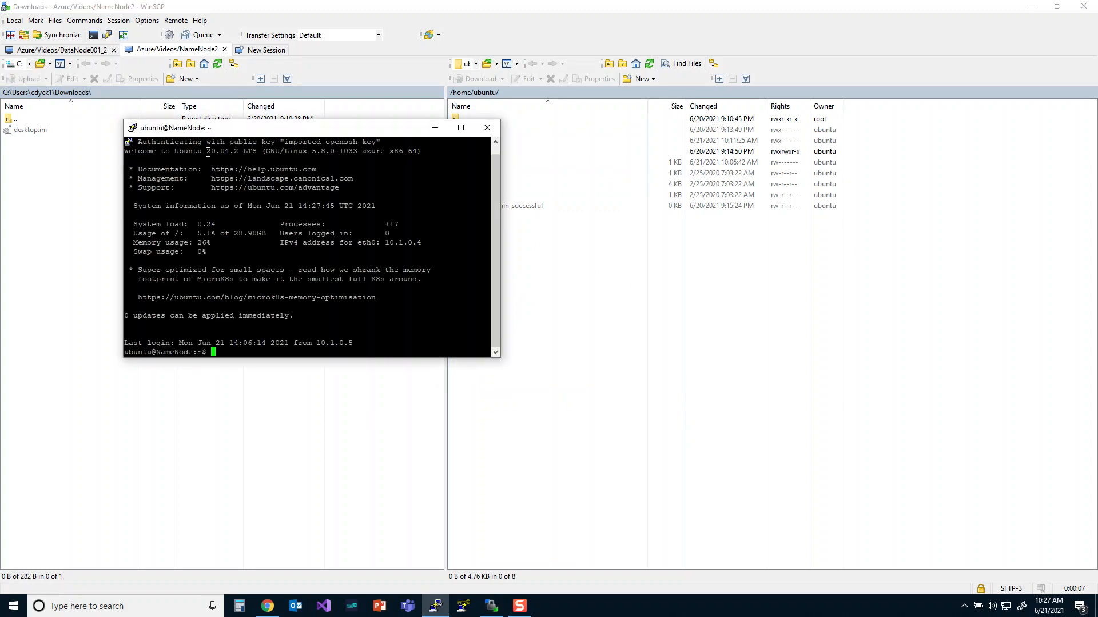
List the contents of ~/.ssh/ on NameNode and close the PuTTY session
text(ls ~/.ssh/)
key(Return)
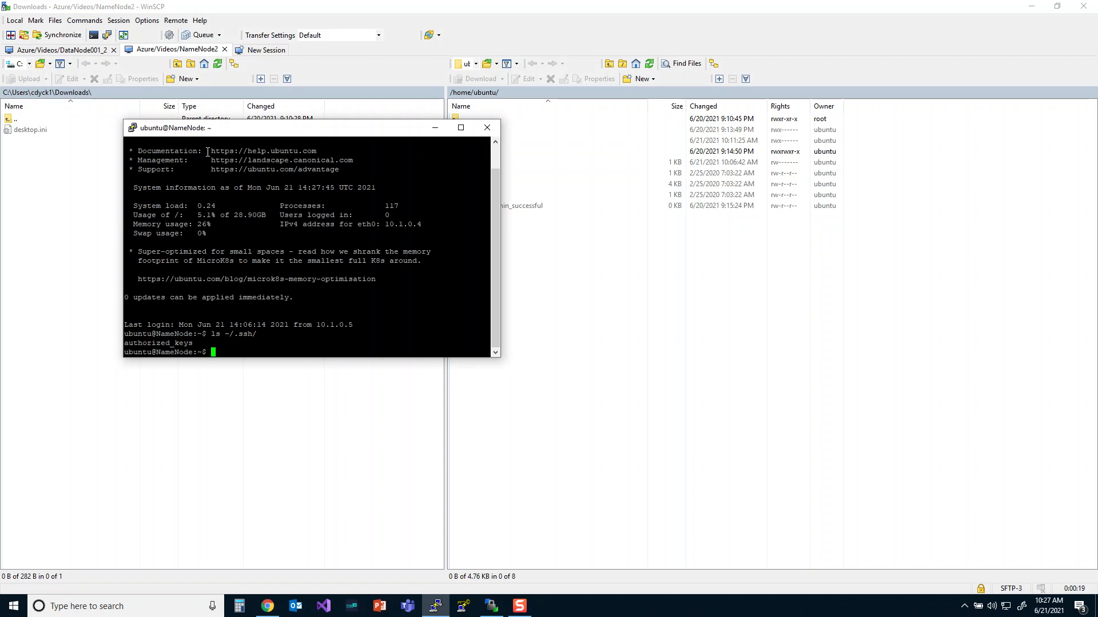
click(489, 130)
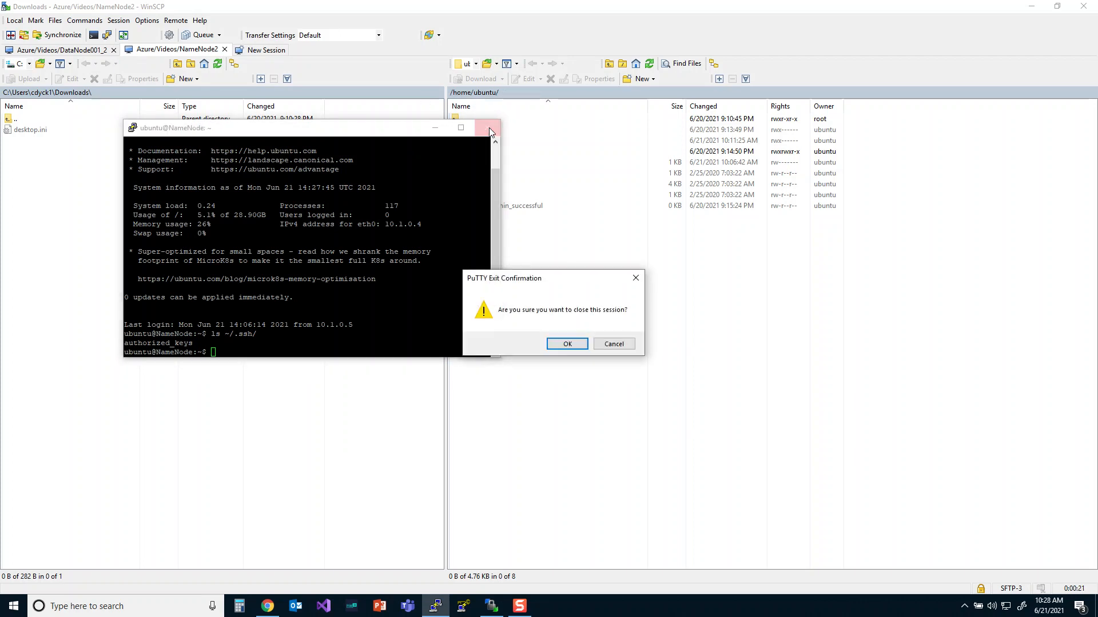
click(560, 348)
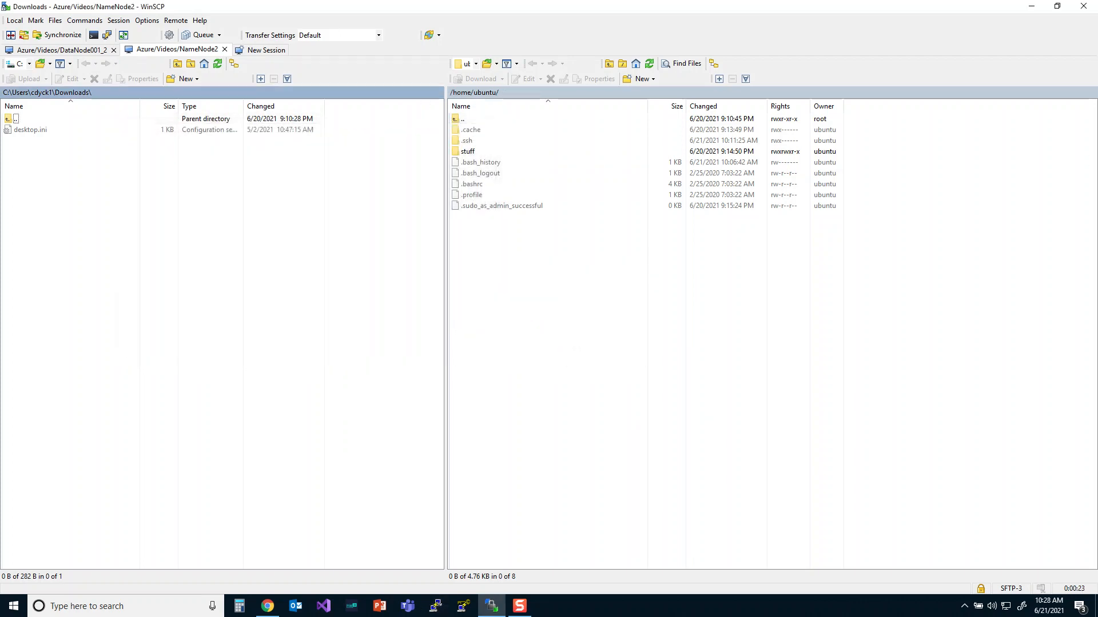
Exit WinSCP with its open sessions and return to the virtual machines list in the Azure portal
click(1084, 10)
click(544, 331)
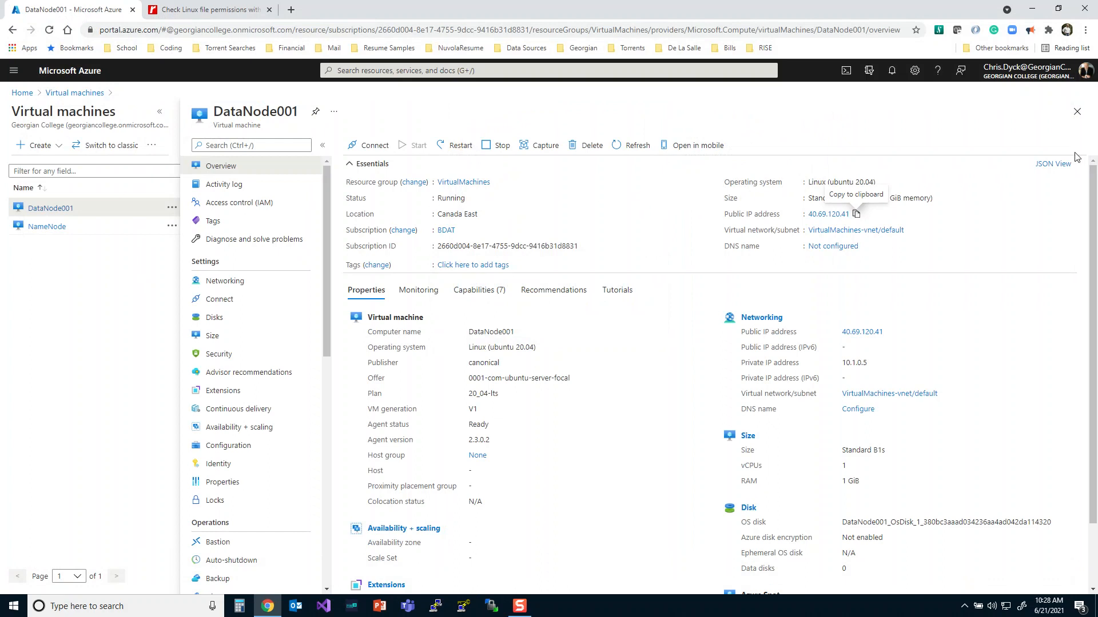
click(1077, 111)
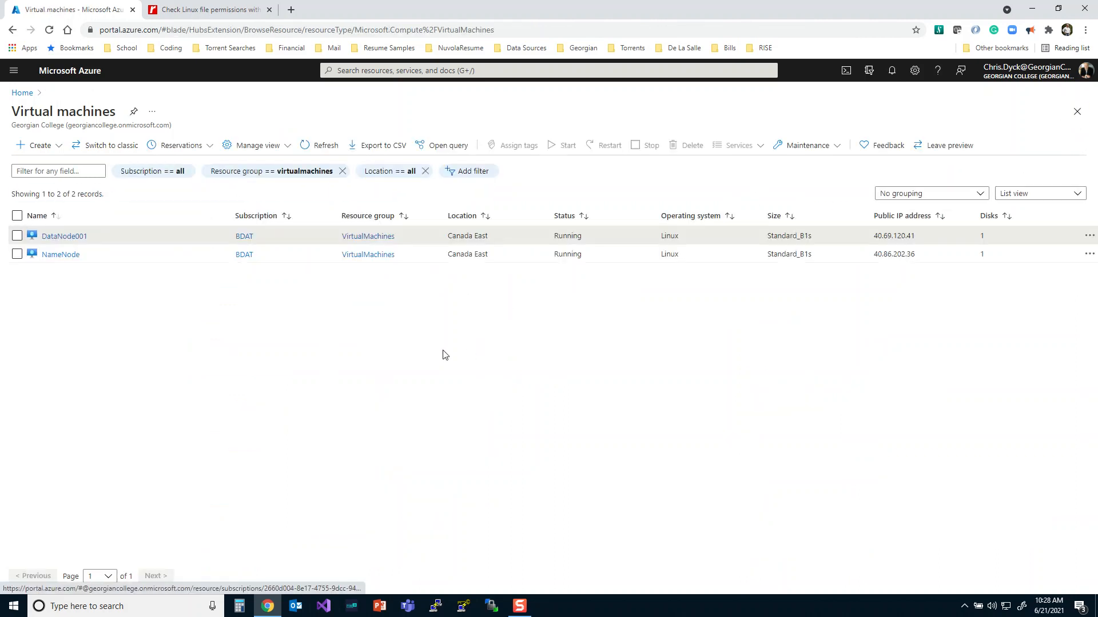